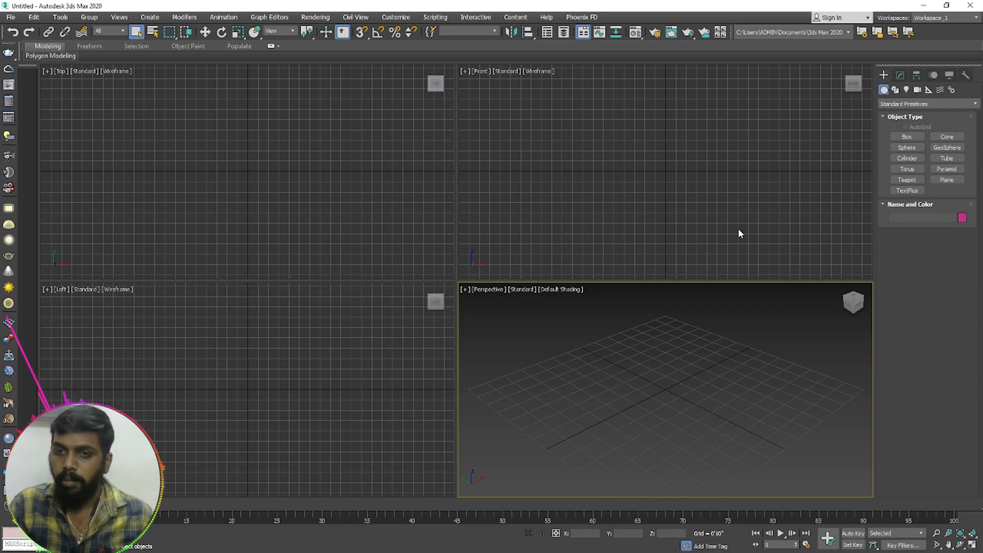
# Draw a wide rectangle spline in the maximized Front view, snapped to the grid, with its lower edge on the ground line.
pyautogui.click(895, 92)
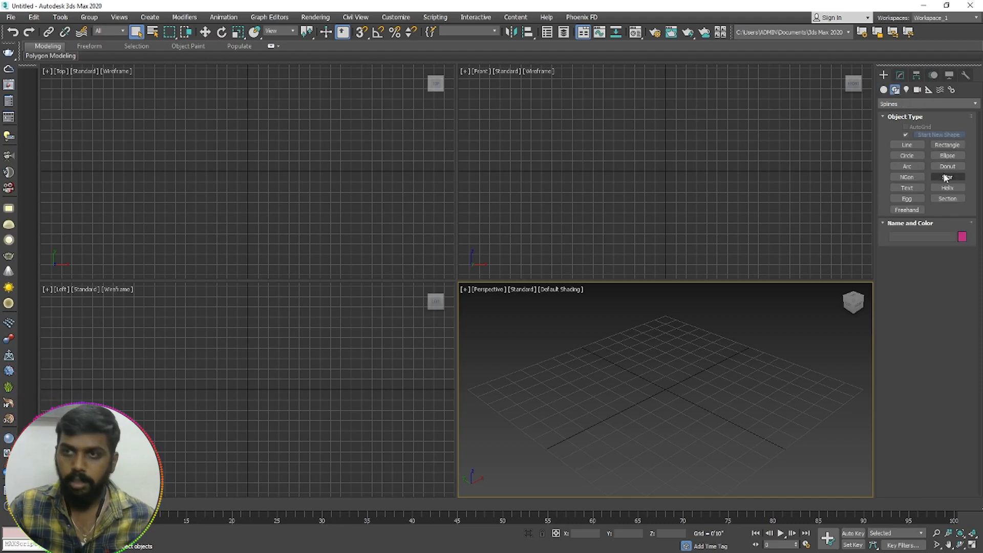
pyautogui.click(946, 145)
pyautogui.click(643, 183)
pyautogui.hotkey('alt', 'w')
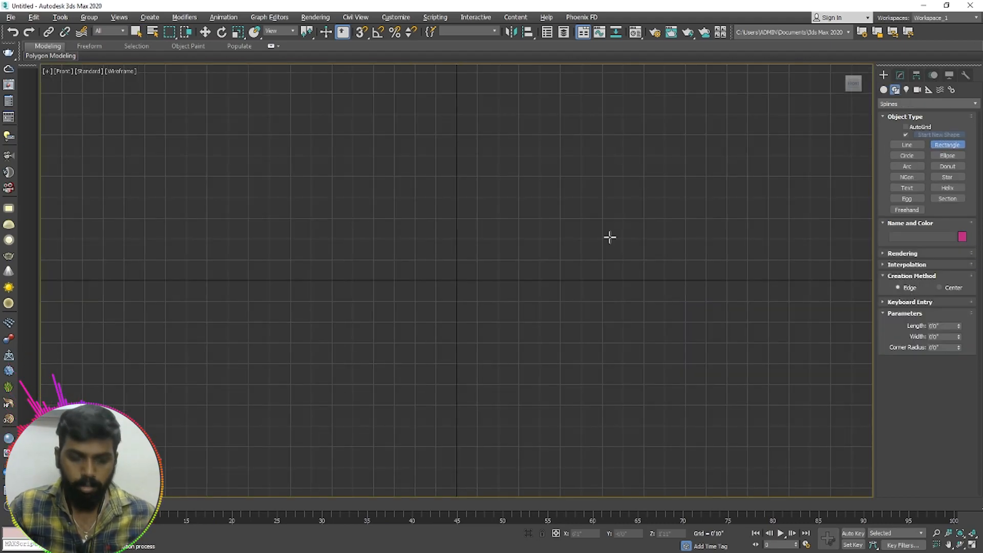
pyautogui.press('s')
pyautogui.moveTo(768, 73); pyautogui.dragTo(223, 276)
pyautogui.scroll(-5, 340, 285)
pyautogui.scroll(3, 432, 233)
pyautogui.rightClick(441, 222)
# Convert the rectangle to an editable spline.
pyautogui.rightClick(506, 222)
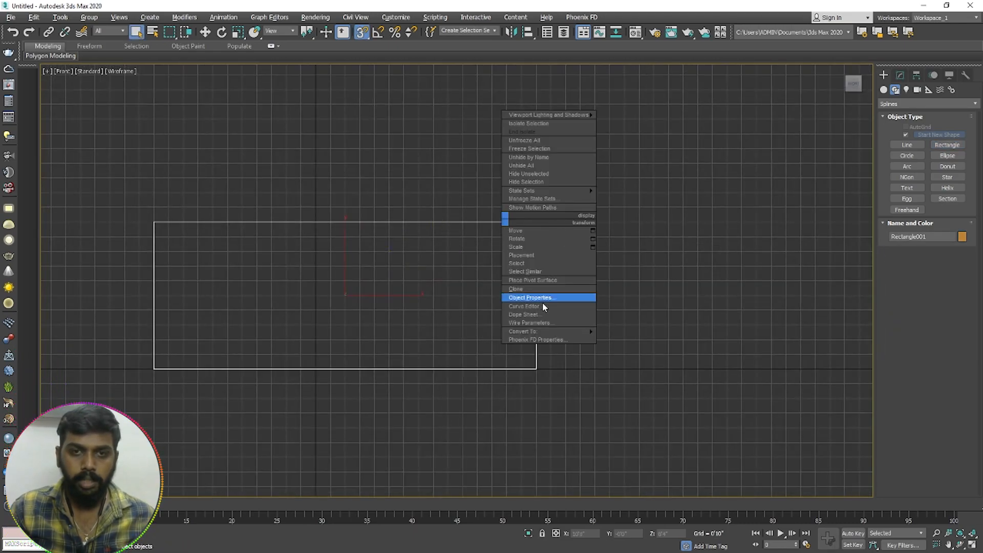
pyautogui.moveTo(587, 332)
pyautogui.click(636, 331)
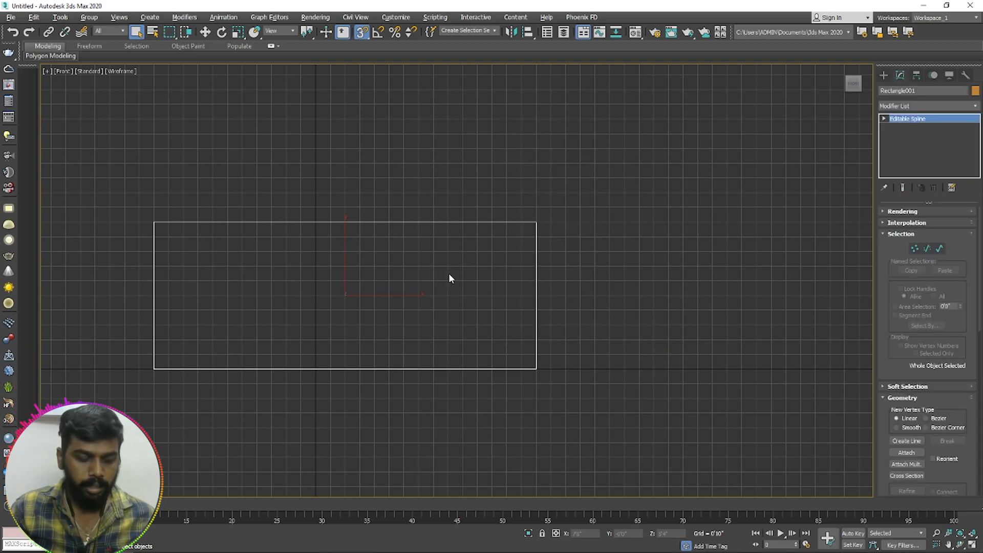
# Enlarge the rectangle by moving its top two vertices upward and its left two vertices outward.
pyautogui.press('1')
pyautogui.moveTo(96, 177); pyautogui.dragTo(557, 243)
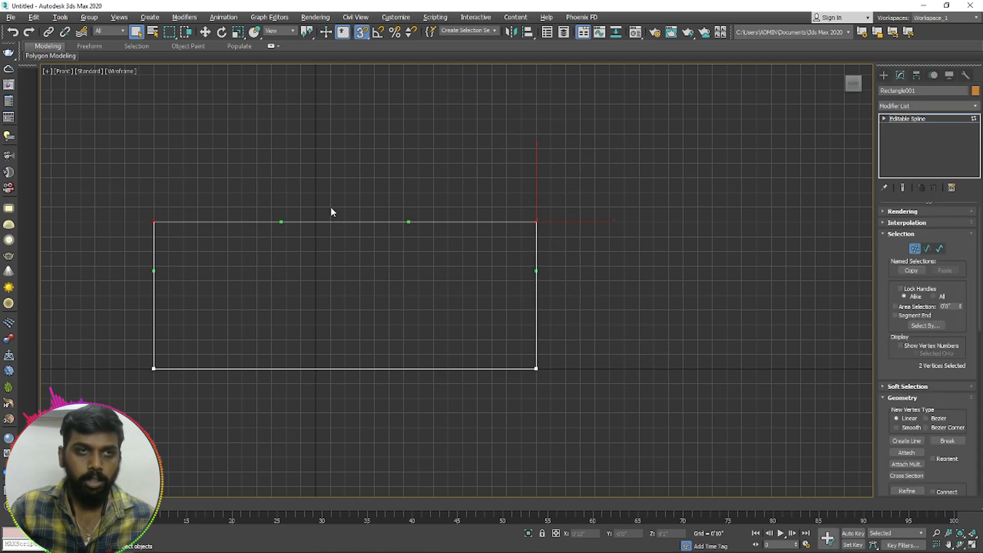
pyautogui.press('w')
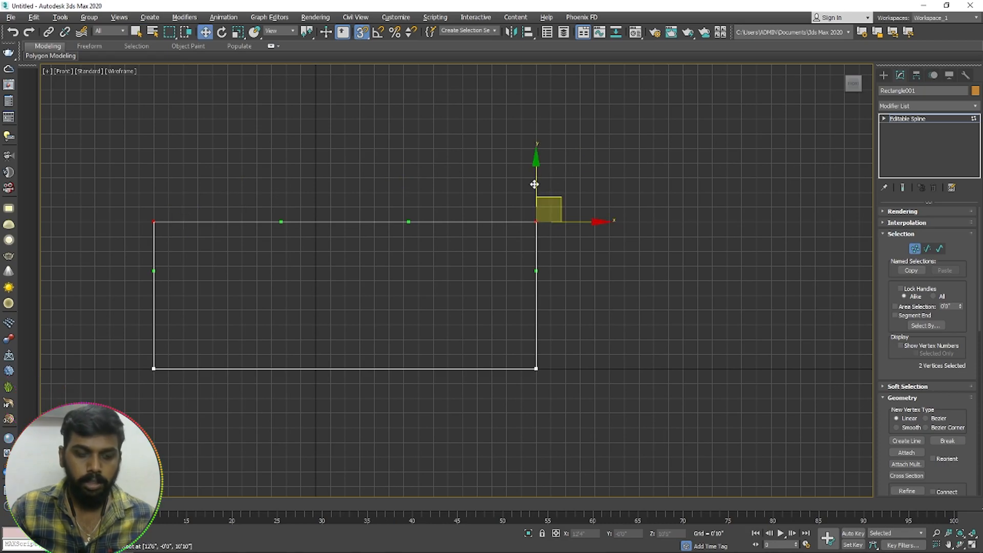
pyautogui.moveTo(535, 178); pyautogui.dragTo(536, 96)
pyautogui.moveTo(625, 217); pyautogui.dragTo(740, 226, button='middle')
pyautogui.moveTo(193, 85); pyautogui.dragTo(352, 491)
pyautogui.moveTo(311, 159); pyautogui.dragTo(244, 169)
# Delete the top and right segments of the rectangle, leaving an L-shaped profile.
pyautogui.press('2')
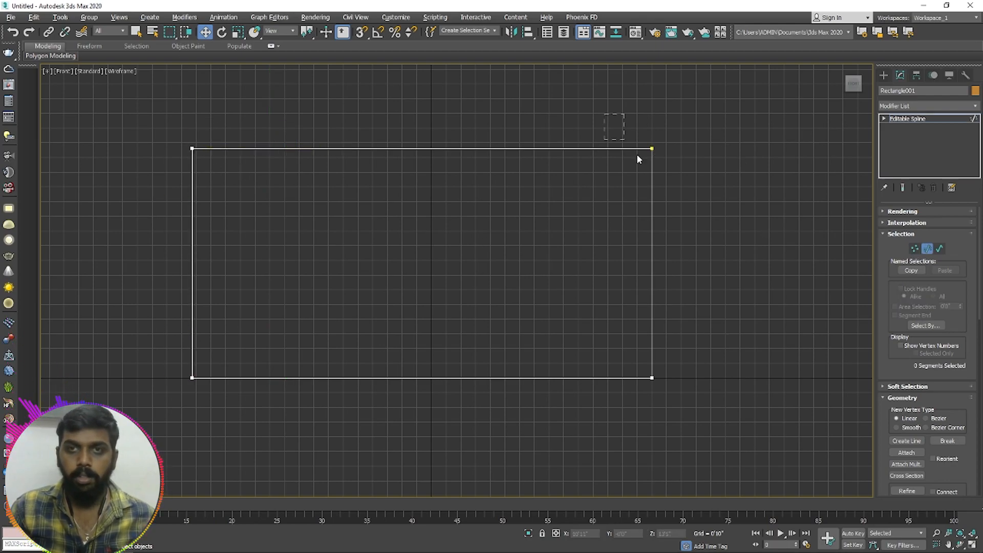
pyautogui.moveTo(605, 115); pyautogui.dragTo(791, 297)
pyautogui.press('Delete')
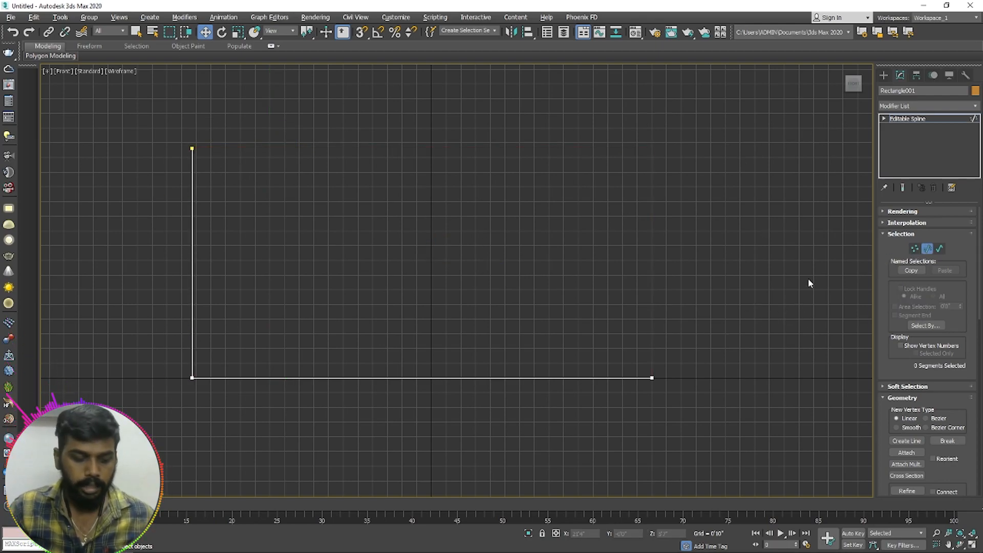
# Fillet the lower-left corner vertex of the L-shaped spline into a smooth curve and leave vertex editing.
pyautogui.press('1')
pyautogui.moveTo(85, 355); pyautogui.dragTo(303, 461)
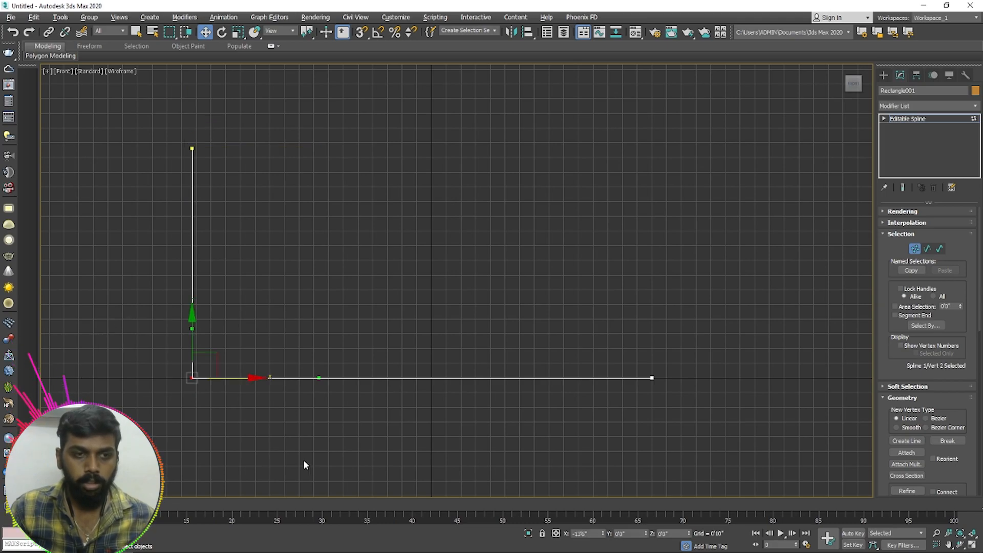
pyautogui.scroll(-3, 965, 427)
pyautogui.scroll(-3, 966, 428)
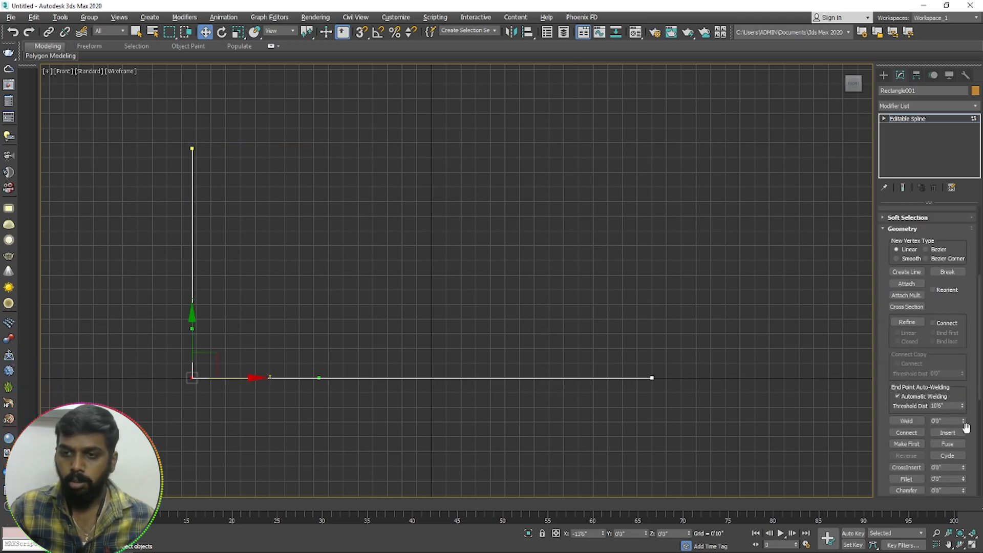
pyautogui.click(963, 431)
pyautogui.moveTo(963, 434)
pyautogui.mouseDown()
pyautogui.moveTo(963, 410)
pyautogui.moveTo(963, 420)
pyautogui.mouseUp()
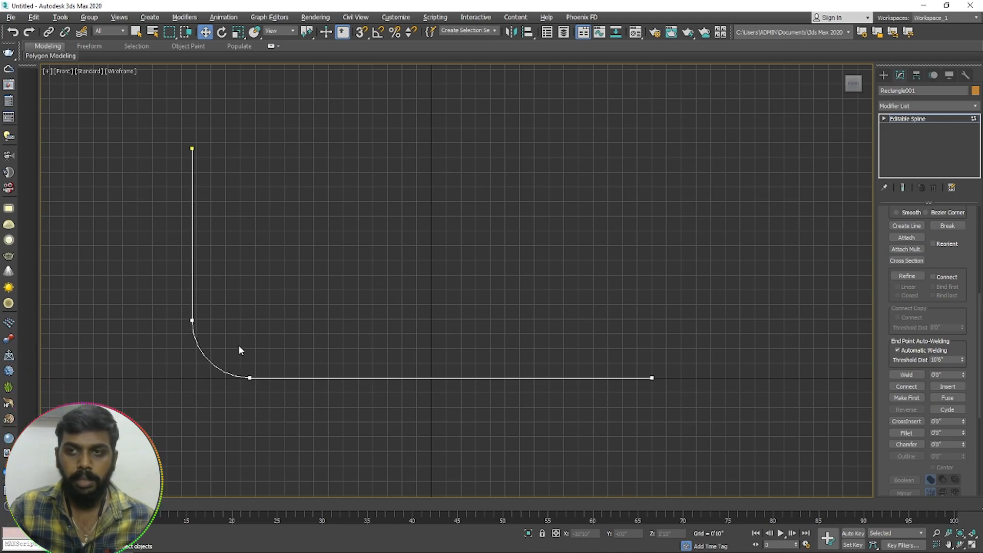
pyautogui.click(912, 118)
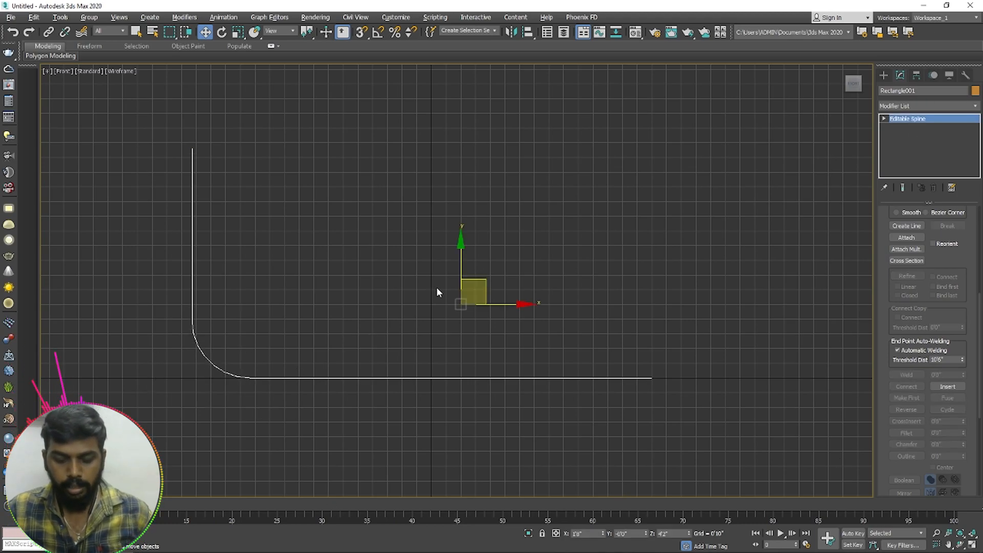
# Apply an Extrude modifier to the L-shaped spline with an amount of 39'3" to form a curved backdrop.
pyautogui.press('p')
pyautogui.scroll(-6, 446, 314)
pyautogui.keyDown('alt'); pyautogui.moveTo(446, 316); pyautogui.dragTo(409, 343, button='middle'); pyautogui.keyUp('alt')
pyautogui.click(926, 105)
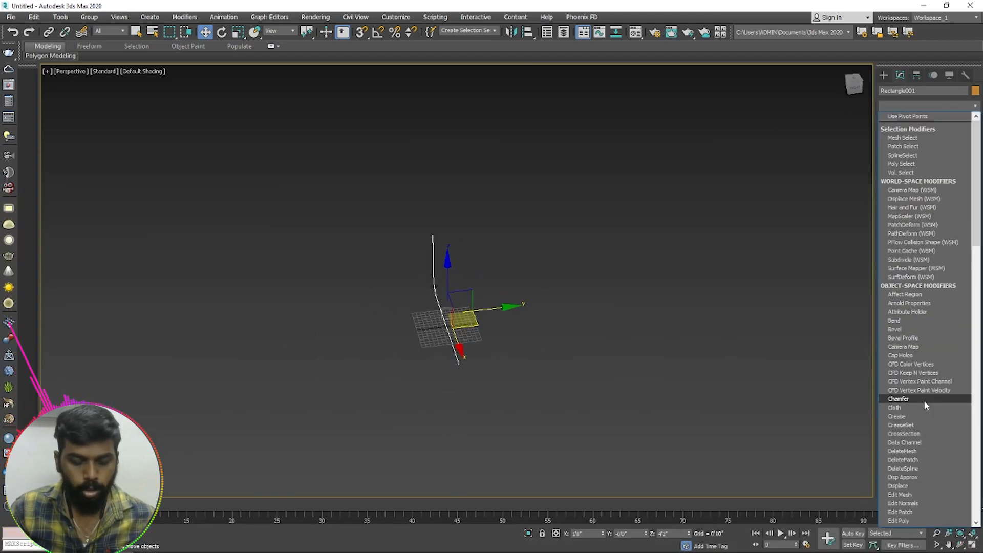
pyautogui.write('ex')
pyautogui.click(903, 116)
pyautogui.moveTo(955, 224); pyautogui.dragTo(955, 184)
# Move the backdrop along the Y axis to about 20'1" so it is roughly centred over the grid.
pyautogui.moveTo(500, 313); pyautogui.dragTo(597, 325)
pyautogui.scroll(3, 381, 238)
pyautogui.scroll(3, 404, 261)
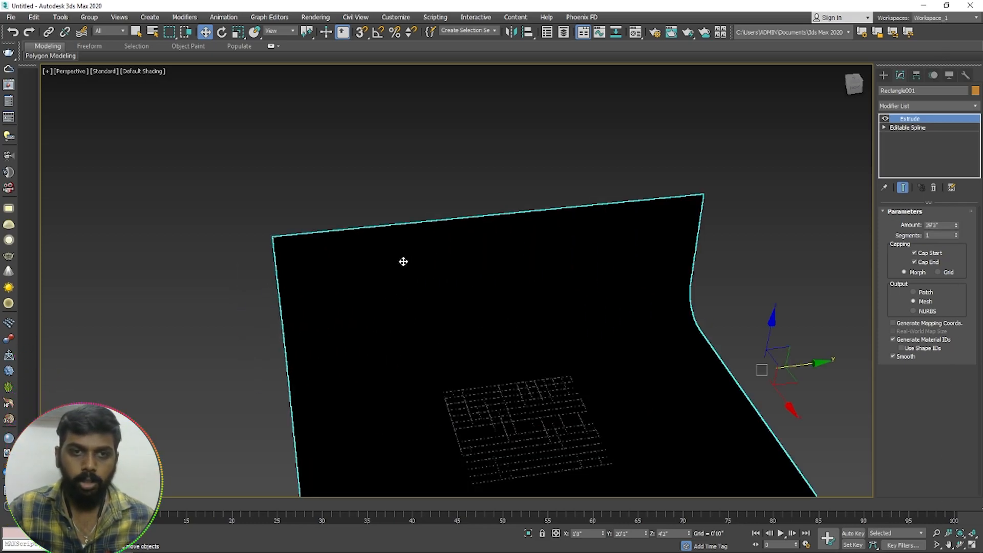
pyautogui.scroll(-3, 554, 252)
pyautogui.keyDown('alt'); pyautogui.moveTo(566, 355); pyautogui.dragTo(783, 254, button='middle'); pyautogui.keyUp('alt')
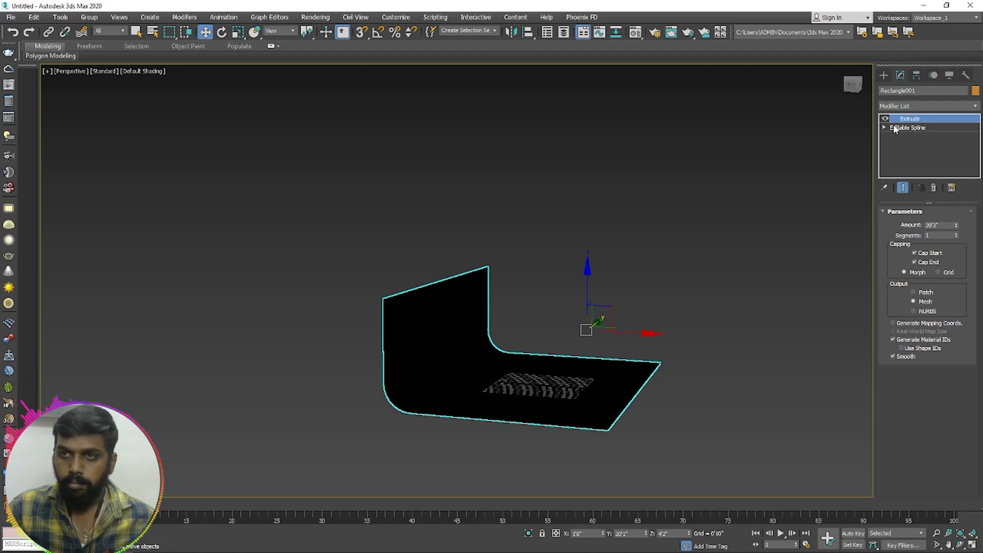
# Raise the top end vertex of the backdrop's base spline to a height of about 31'11" and leave vertex editing.
pyautogui.click(907, 128)
pyautogui.click(916, 250)
pyautogui.moveTo(547, 225); pyautogui.dragTo(420, 306)
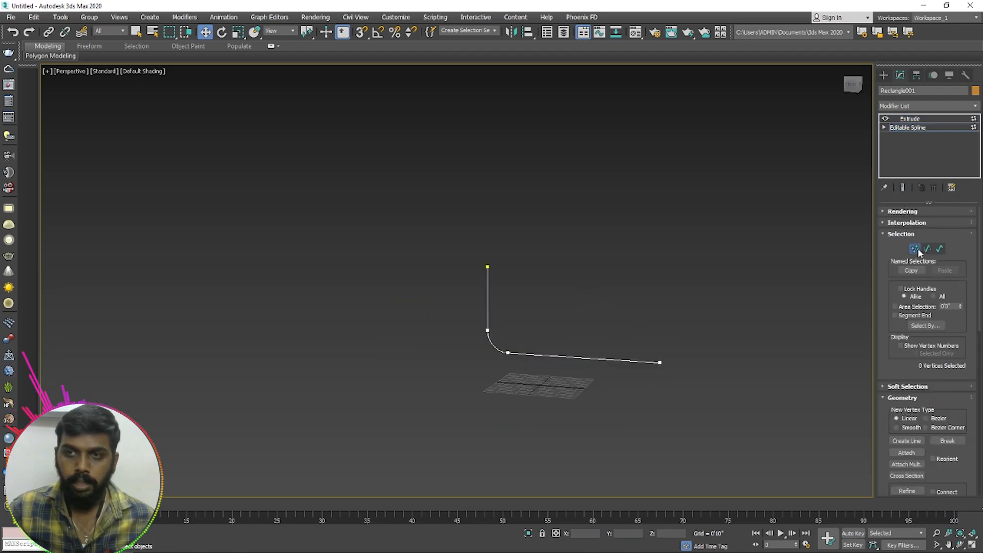
pyautogui.moveTo(488, 227); pyautogui.dragTo(493, 97)
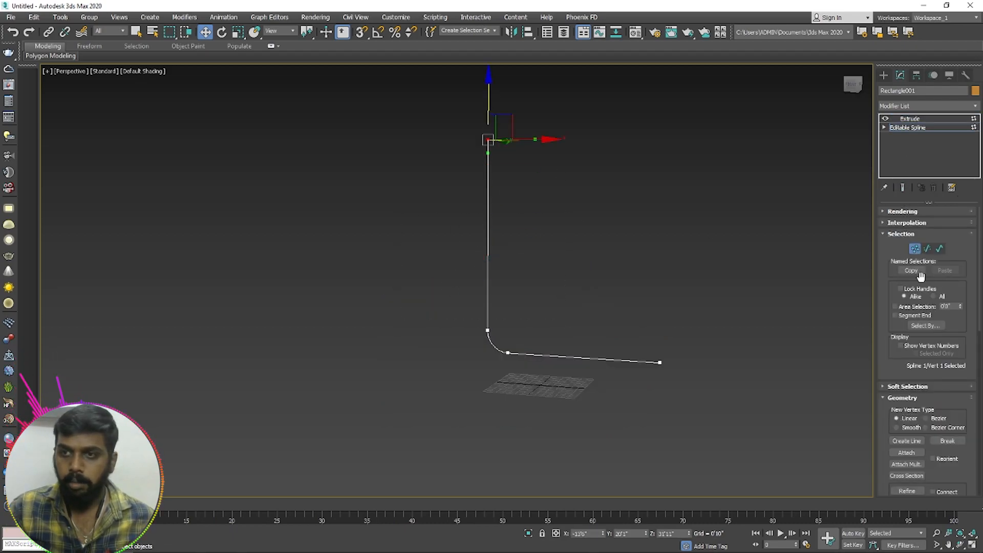
pyautogui.click(902, 128)
pyautogui.click(788, 312)
pyautogui.keyDown('alt'); pyautogui.moveTo(788, 312); pyautogui.dragTo(737, 333, button='middle'); pyautogui.keyUp('alt')
# Assign a plain gray material to the backdrop from the Material Editor.
pyautogui.click(366, 326)
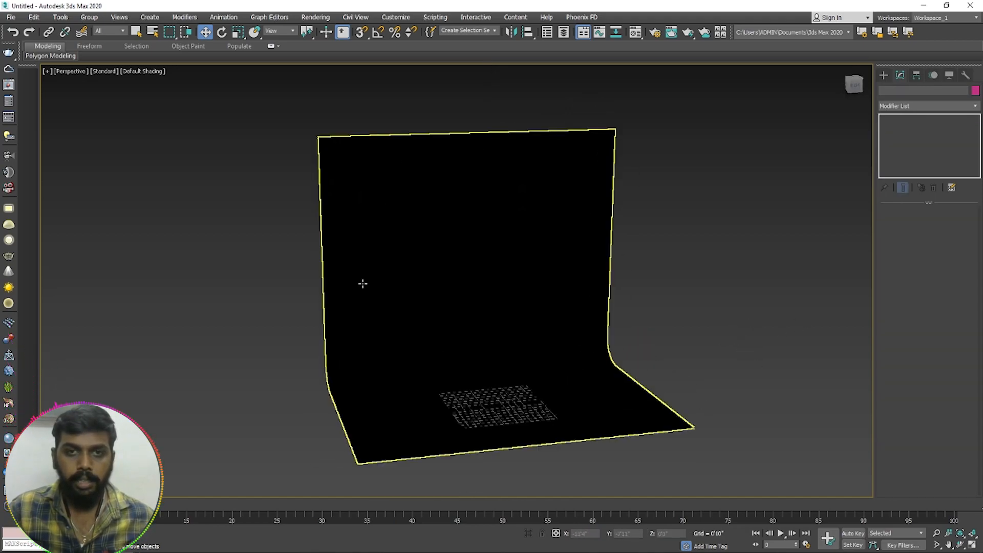
pyautogui.press('m')
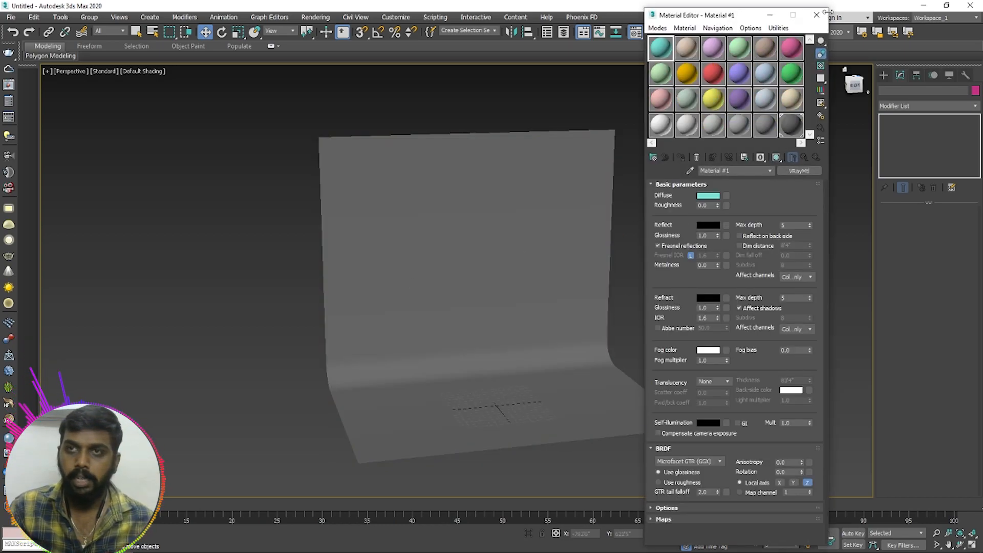
pyautogui.press('m')
pyautogui.moveTo(676, 253); pyautogui.dragTo(687, 291, button='middle')
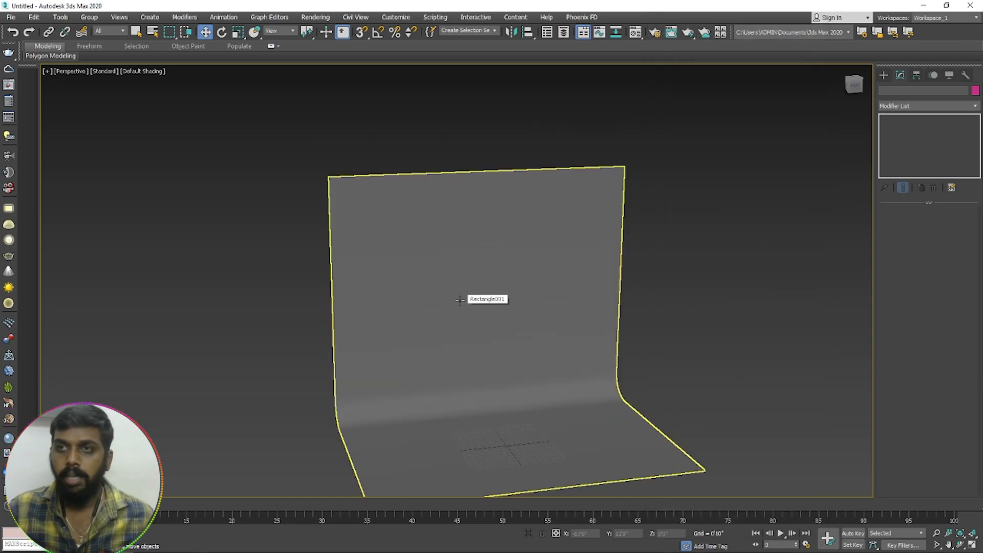
# Place a default text spline near the backdrop's front edge and rotate it with angle snap to stand upright, facing forward.
pyautogui.click(883, 75)
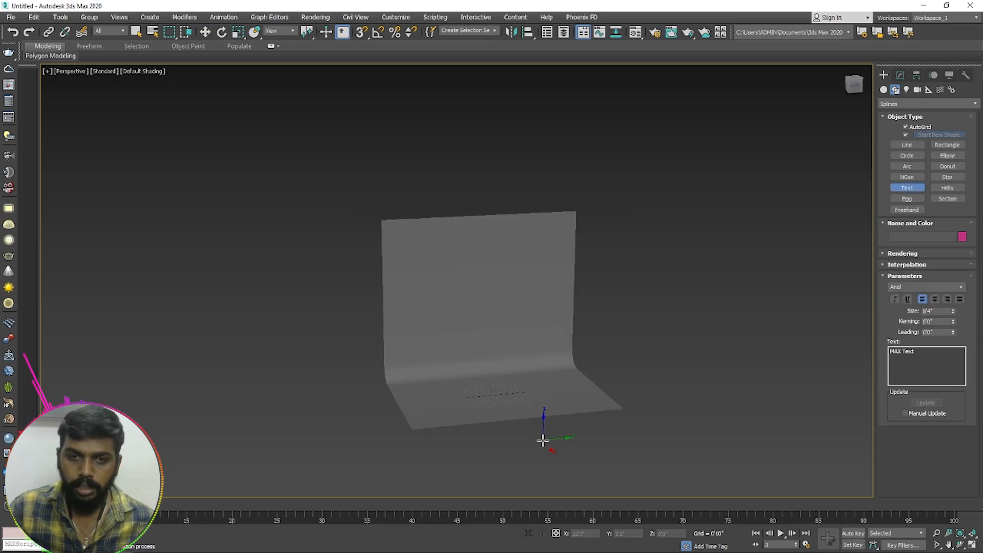
pyautogui.click(542, 434)
pyautogui.press('e')
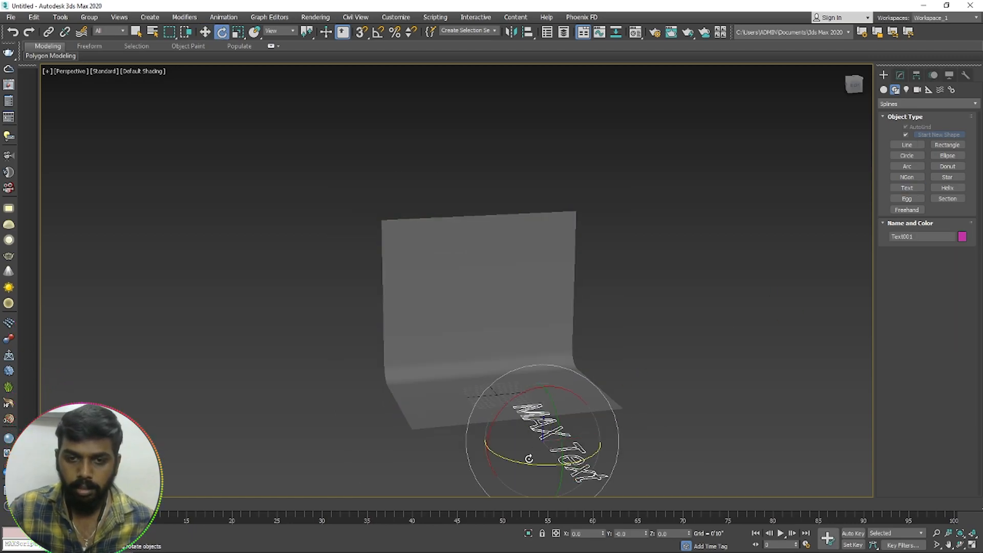
pyautogui.moveTo(528, 463); pyautogui.dragTo(624, 467)
pyautogui.press('a')
pyautogui.moveTo(517, 461); pyautogui.dragTo(562, 479)
pyautogui.moveTo(558, 410); pyautogui.dragTo(566, 454)
# Move the upright text in front of the backdrop wall, at a height of about 14'6".
pyautogui.press('w')
pyautogui.keyDown('alt'); pyautogui.moveTo(575, 433); pyautogui.dragTo(612, 445, button='middle'); pyautogui.keyUp('alt')
pyautogui.moveTo(579, 459); pyautogui.dragTo(500, 281)
pyautogui.keyDown('alt'); pyautogui.moveTo(500, 280); pyautogui.dragTo(519, 329, button='middle'); pyautogui.keyUp('alt')
pyautogui.scroll(5, 443, 297)
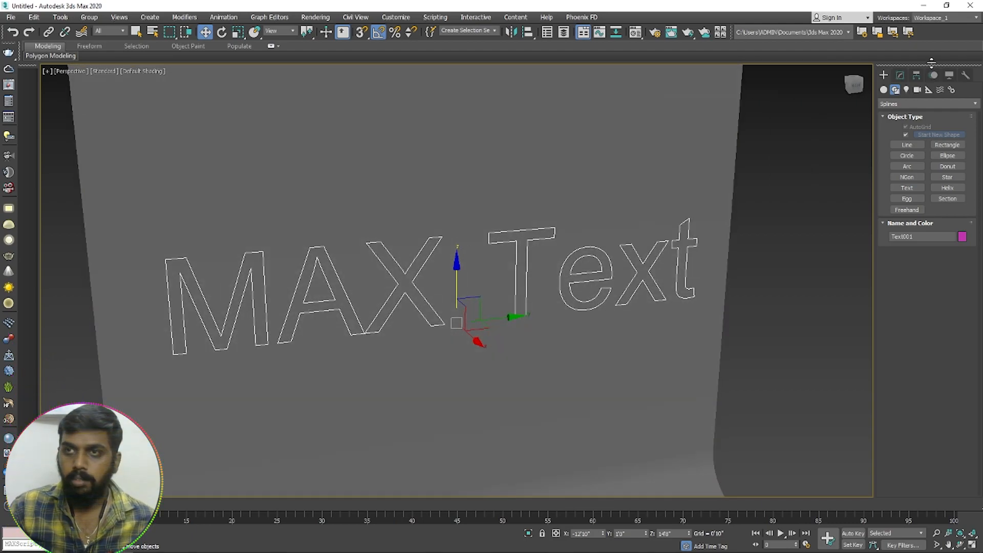
# Apply an Extrude modifier to the text with an amount of 1'1".
pyautogui.click(902, 76)
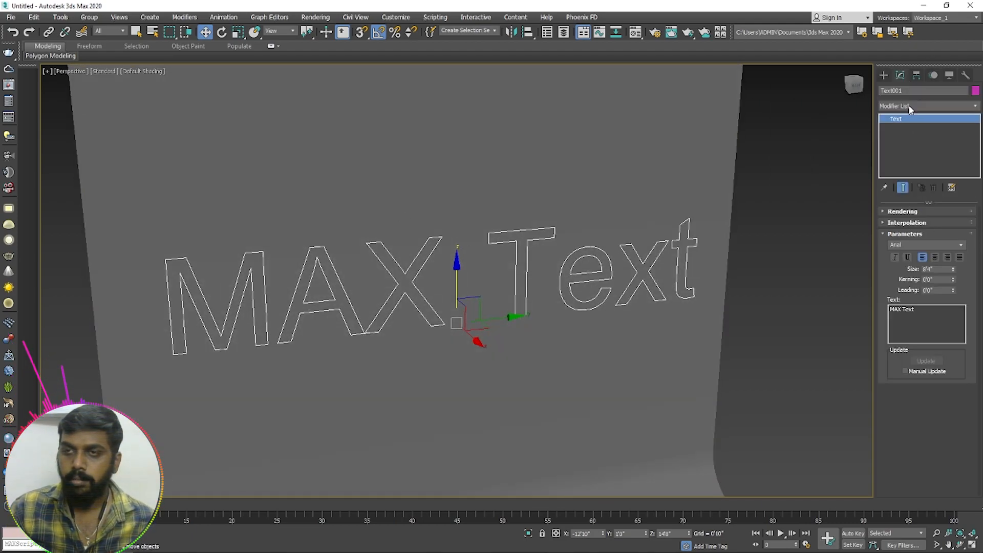
pyautogui.click(916, 107)
pyautogui.write('ex')
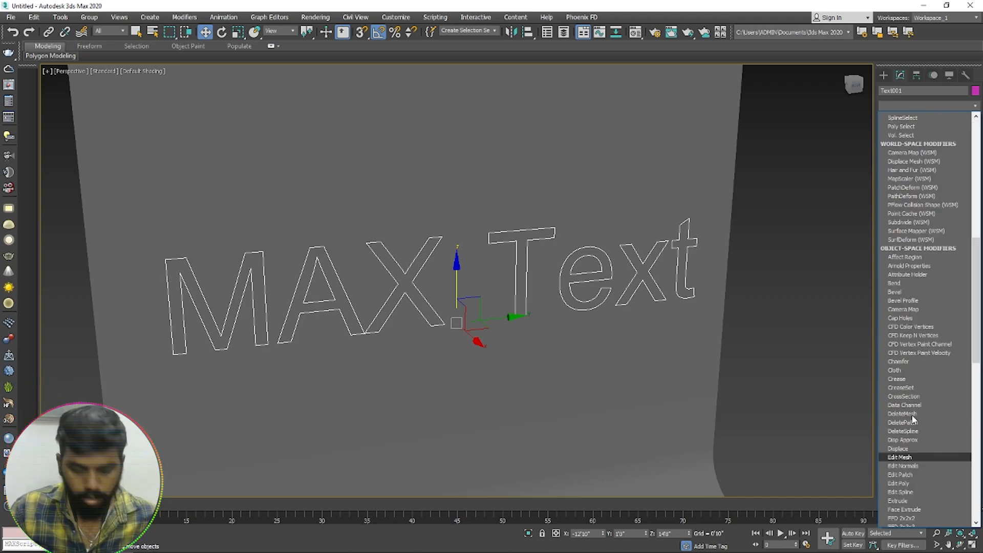
pyautogui.click(903, 117)
pyautogui.moveTo(955, 225)
pyautogui.mouseDown()
pyautogui.moveTo(955, 435)
pyautogui.moveTo(969, 24)
pyautogui.moveTo(969, 215)
pyautogui.mouseUp()
pyautogui.hotkey('shift', 'z')
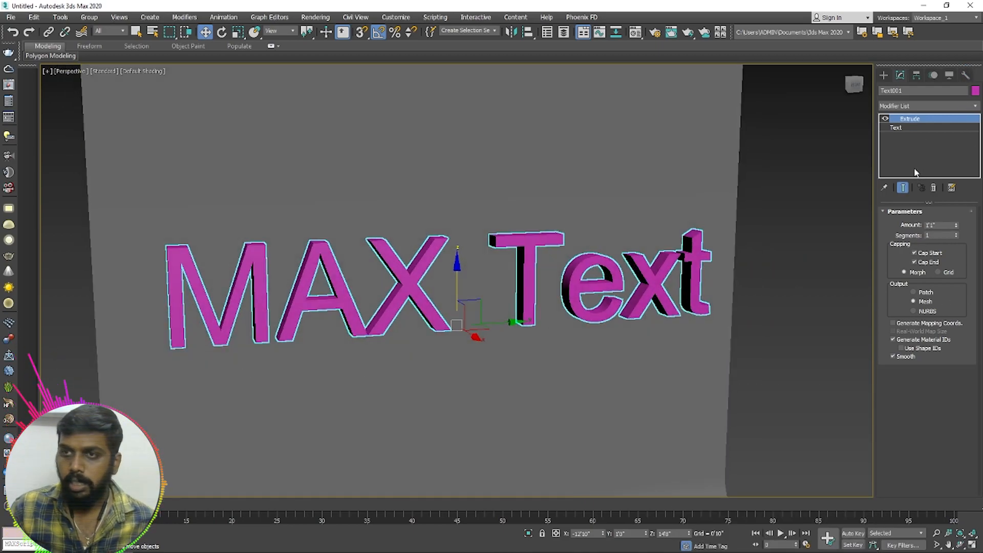
# Change the extruded text to "Dotmattech" with a size of 4'10" and the Mandingo font.
pyautogui.click(906, 128)
pyautogui.moveTo(921, 309); pyautogui.dragTo(838, 325)
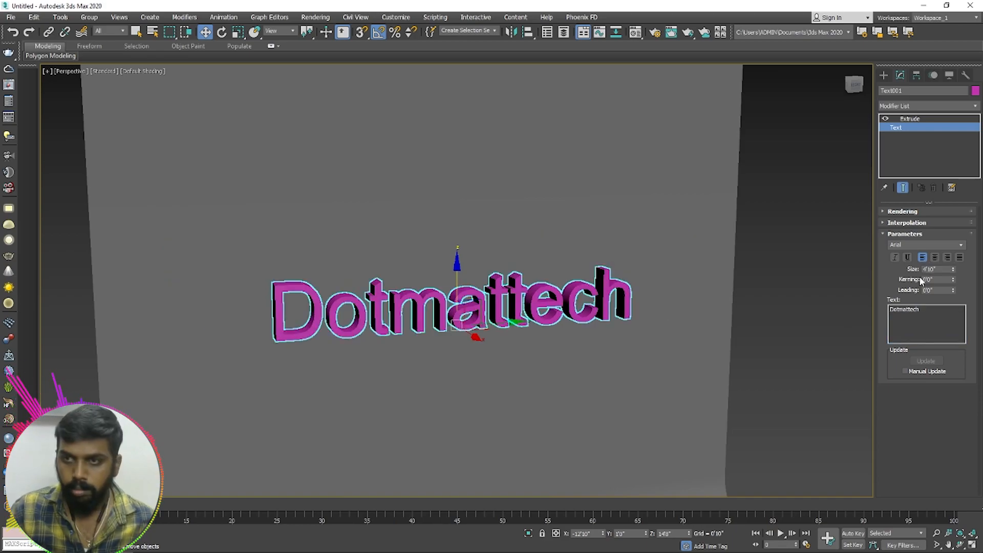
pyautogui.click(918, 243)
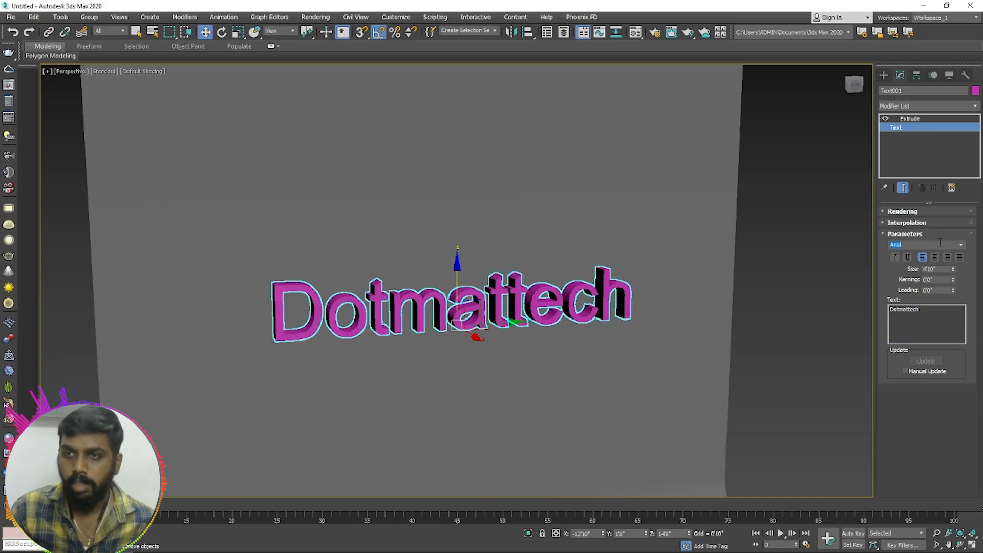
pyautogui.click(962, 247)
pyautogui.scroll(-5, 921, 382)
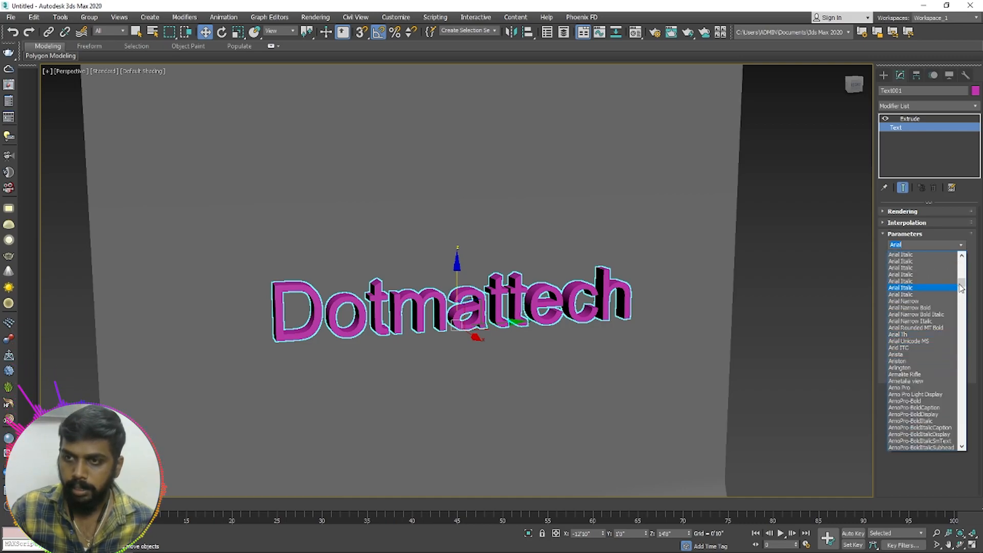
pyautogui.click(916, 281)
pyautogui.scroll(-4, 930, 244)
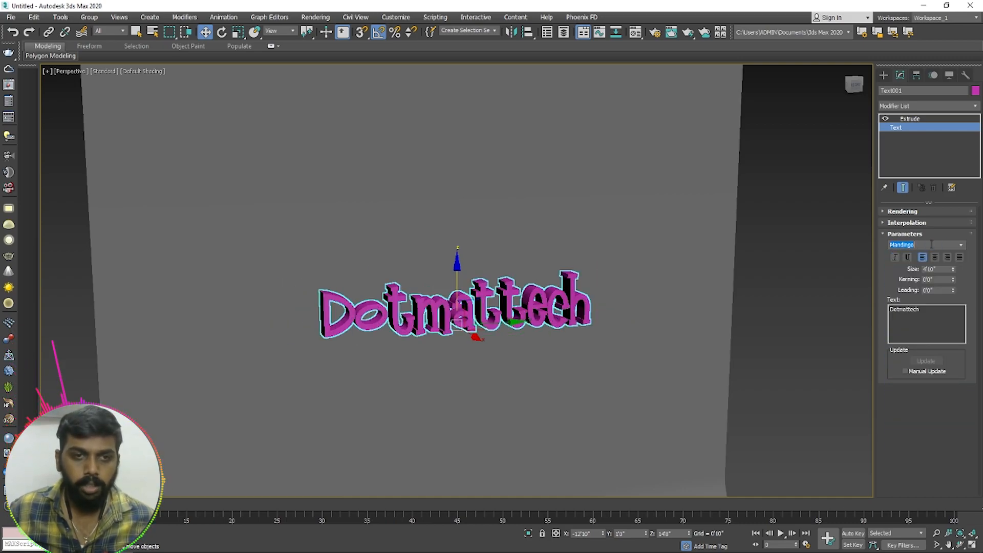
pyautogui.scroll(-2, 931, 245)
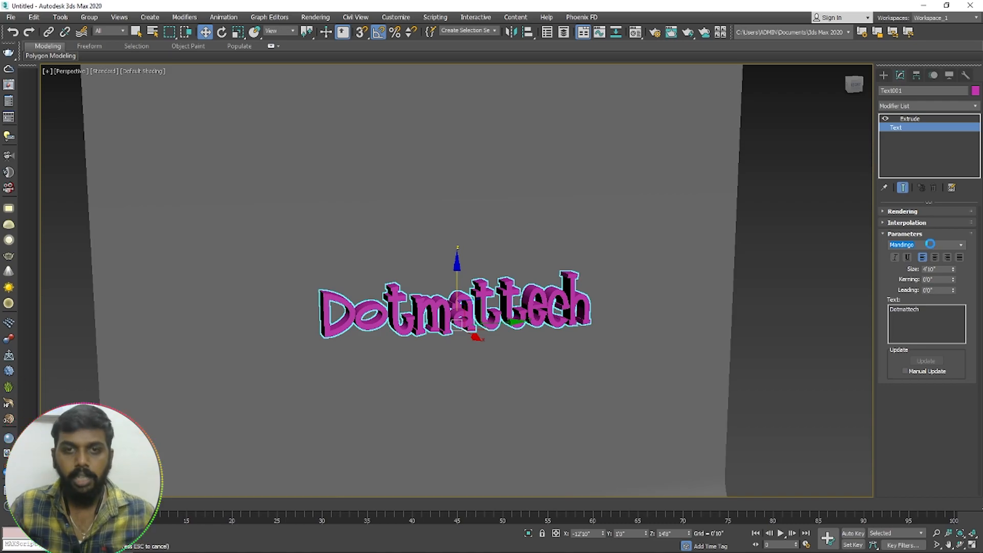
pyautogui.click(749, 296)
# Shift the Dotmattech text slightly away from the wall to X -11'7" and raise it to a height of about 17'2".
pyautogui.moveTo(533, 332)
pyautogui.keyDown('alt'); pyautogui.mouseDown(button='middle')
pyautogui.moveTo(535, 298)
pyautogui.moveTo(527, 327)
pyautogui.mouseUp(button='middle'); pyautogui.keyUp('alt')
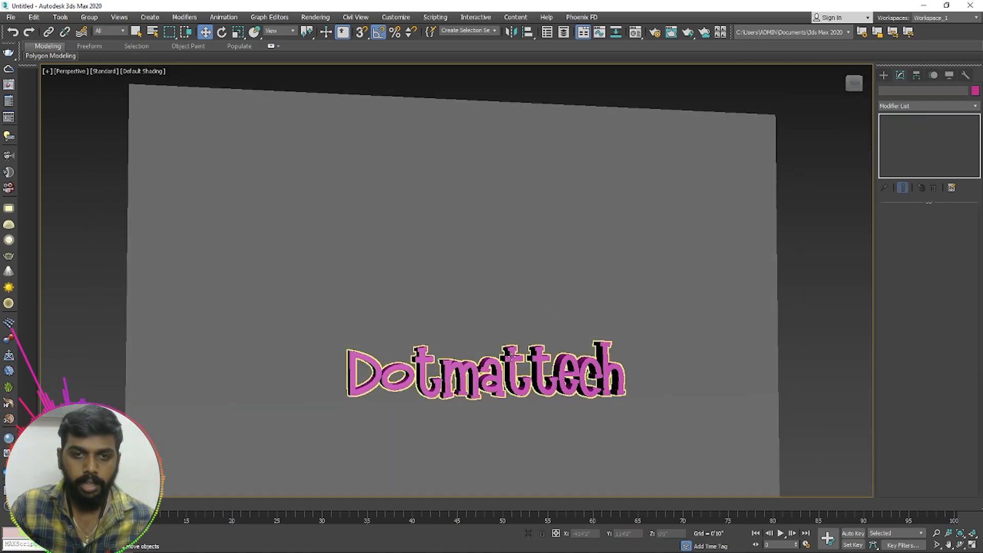
pyautogui.click(512, 358)
pyautogui.keyDown('alt'); pyautogui.moveTo(411, 433); pyautogui.dragTo(481, 450, button='middle'); pyautogui.keyUp('alt')
pyautogui.moveTo(532, 398); pyautogui.dragTo(519, 414)
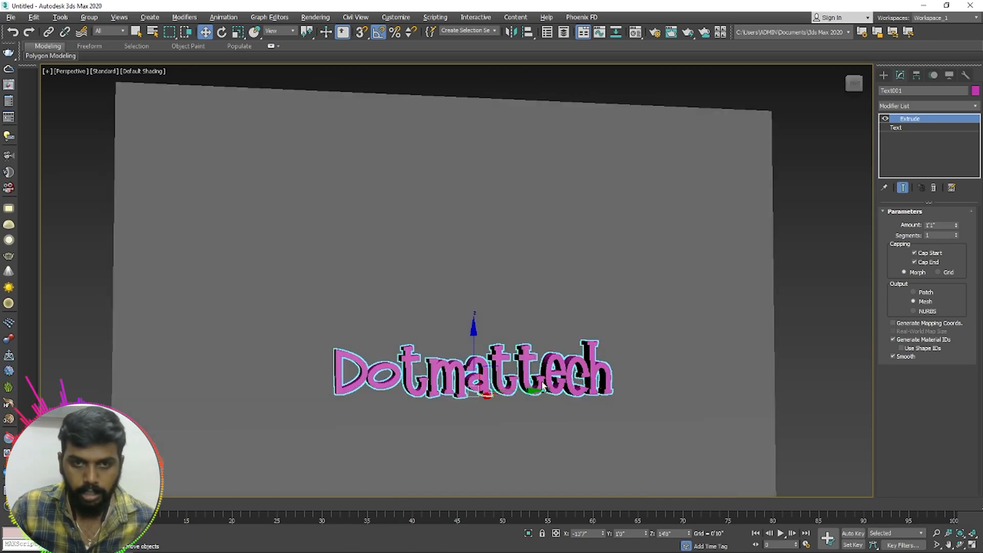
pyautogui.moveTo(471, 328); pyautogui.dragTo(475, 253)
pyautogui.scroll(-3, 570, 348)
pyautogui.keyDown('alt'); pyautogui.moveTo(570, 349); pyautogui.dragTo(578, 313, button='middle'); pyautogui.keyUp('alt')
pyautogui.moveTo(474, 167); pyautogui.dragTo(474, 194)
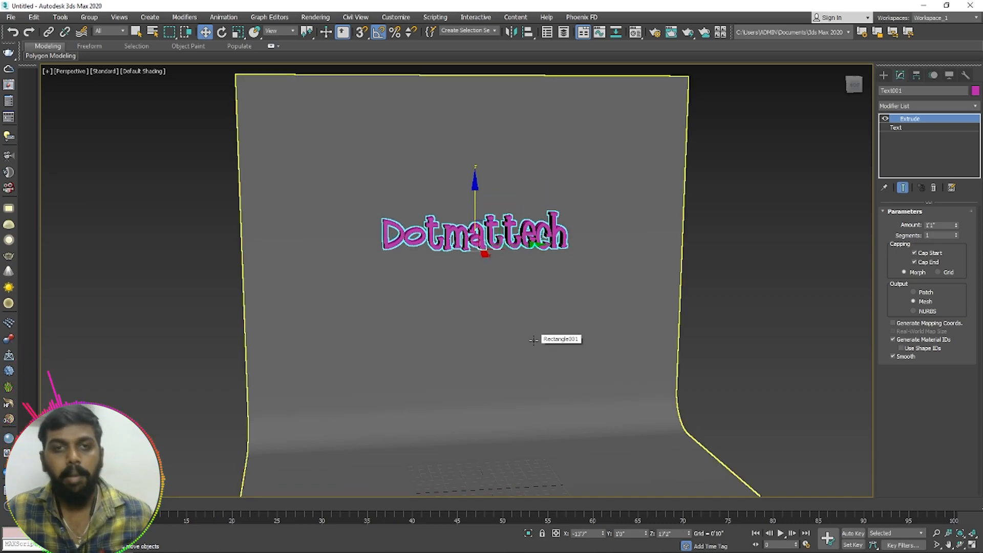
pyautogui.scroll(3, 533, 191)
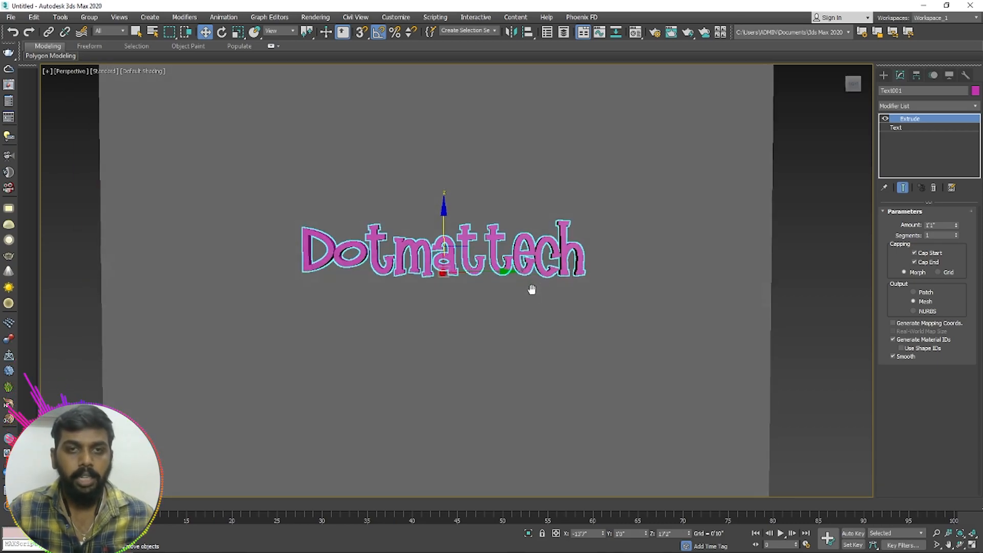
# Frame the Dotmattech text head-on in the perspective view and create a V-Ray physical camera from that view.
pyautogui.scroll(2, 443, 268)
pyautogui.moveTo(443, 264); pyautogui.dragTo(477, 273, button='middle')
pyautogui.scroll(1, 464, 259)
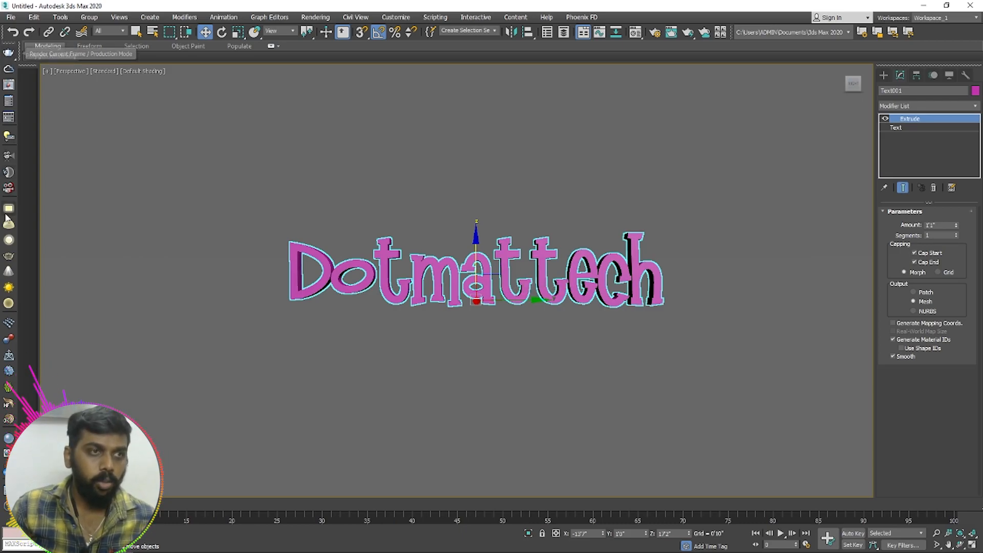
pyautogui.click(9, 160)
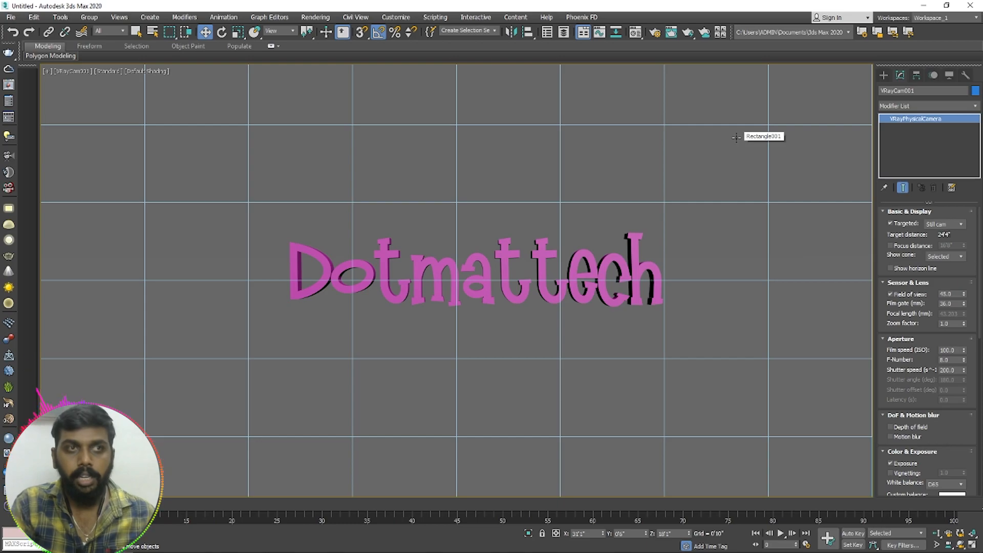
# Shift the V-Ray camera slightly sideways to about Y 0'10" and render a test of its view.
pyautogui.press('p')
pyautogui.scroll(-5, 561, 312)
pyautogui.keyDown('alt'); pyautogui.moveTo(561, 311); pyautogui.dragTo(546, 295, button='middle'); pyautogui.keyUp('alt')
pyautogui.press('c')
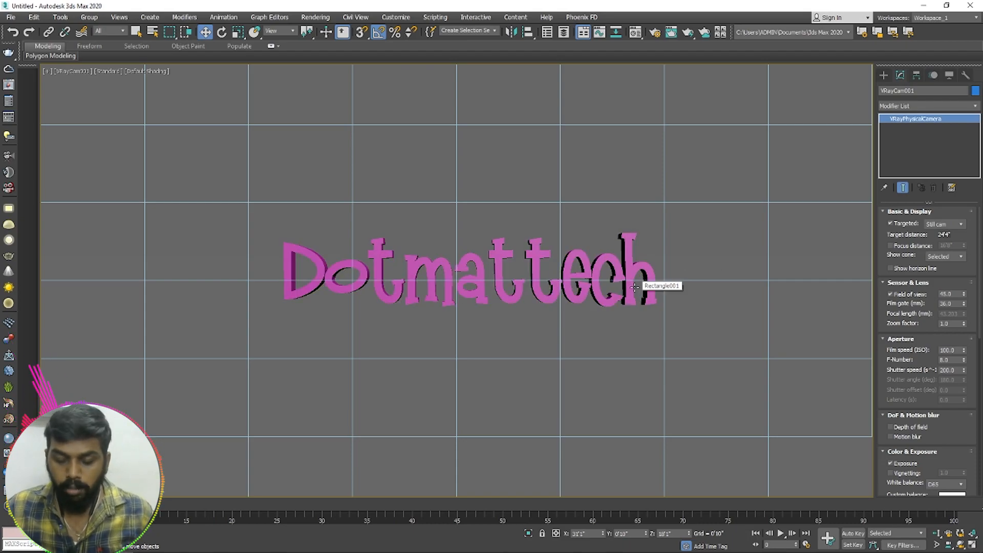
pyautogui.hotkey('shift', 'q')
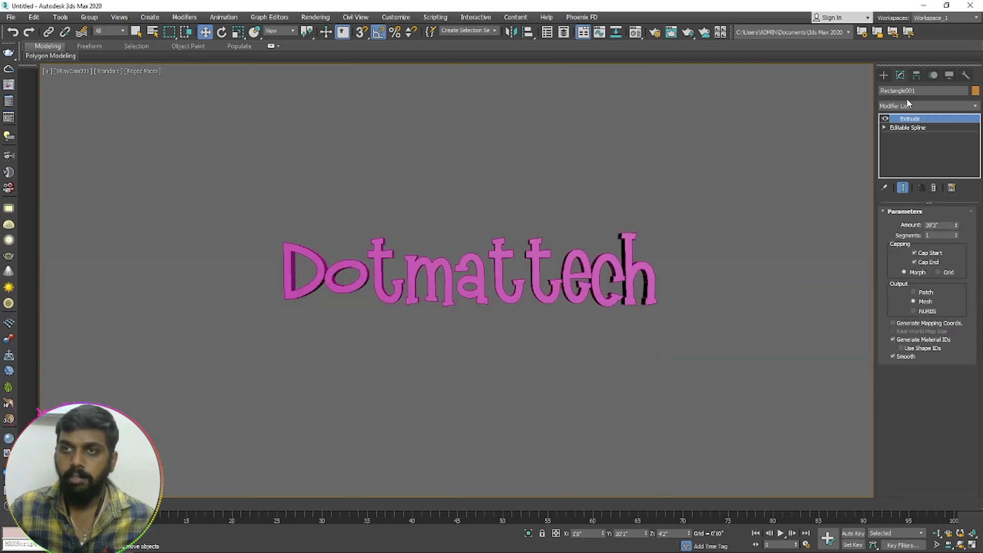
# Place a targeted V-Ray IES light near the backdrop's upper corner, about 29'2" high, aimed at the "D" end of the text.
pyautogui.click(884, 75)
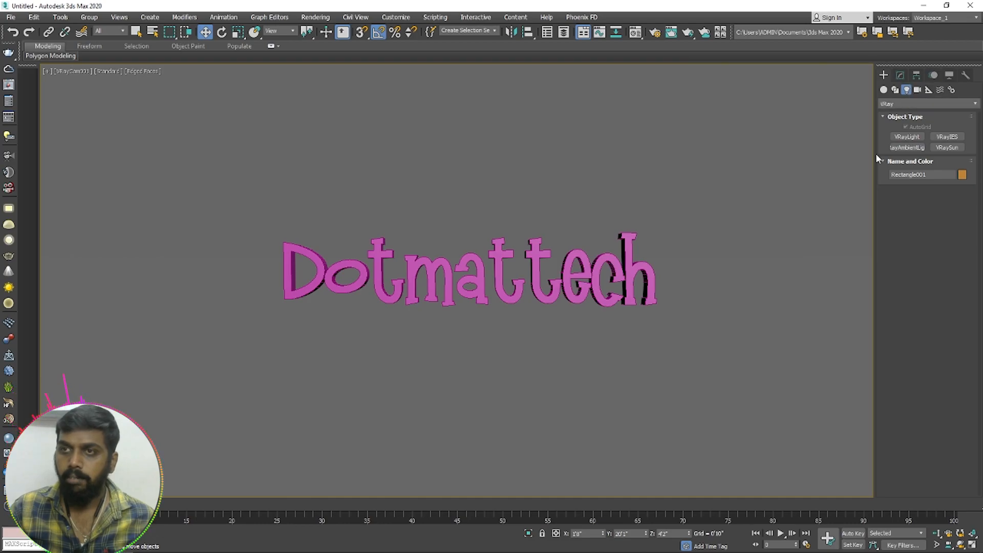
pyautogui.click(947, 136)
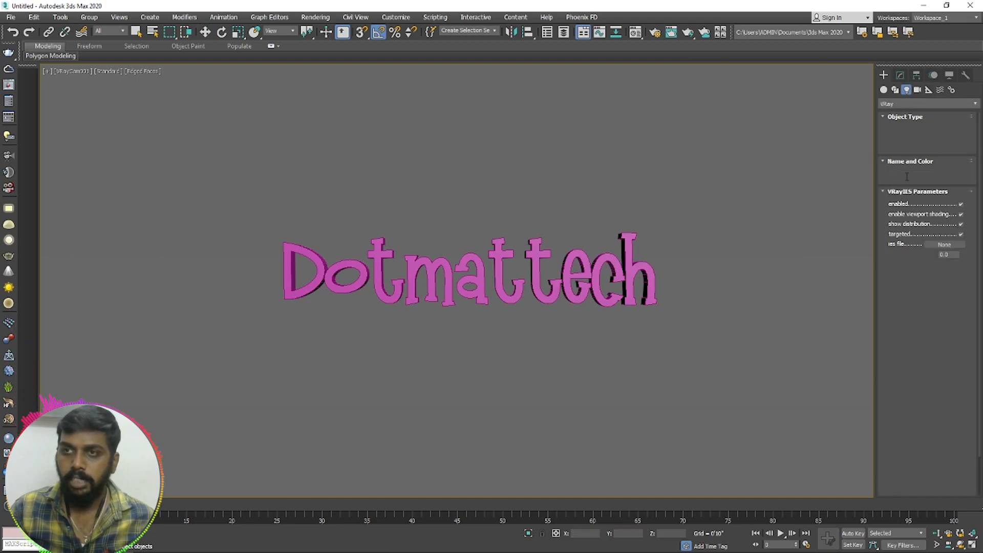
pyautogui.press('p')
pyautogui.keyDown('alt'); pyautogui.moveTo(598, 242); pyautogui.dragTo(604, 316, button='middle'); pyautogui.keyUp('alt')
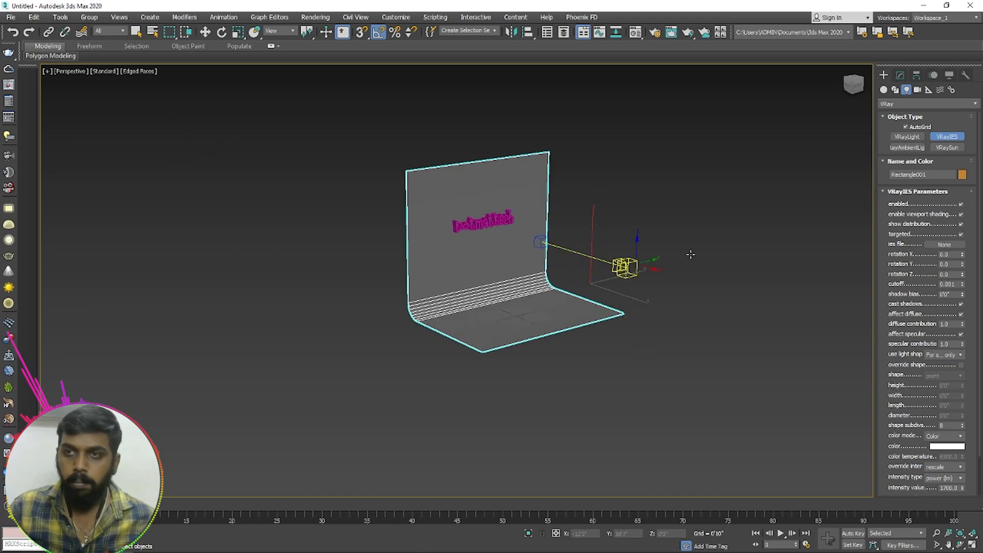
pyautogui.press('f')
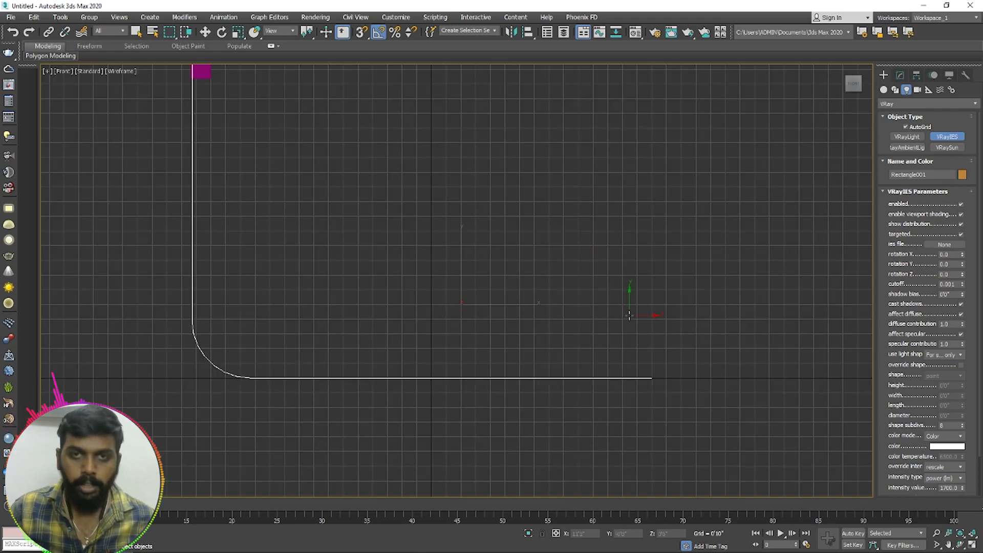
pyautogui.press('l')
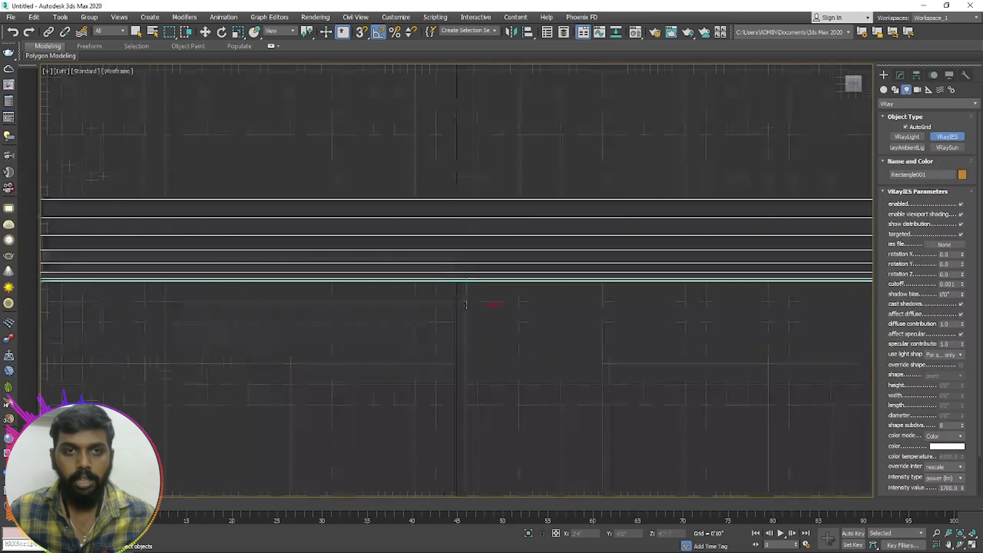
pyautogui.scroll(-10, 442, 304)
pyautogui.scroll(5, 468, 234)
pyautogui.moveTo(518, 229); pyautogui.dragTo(437, 324)
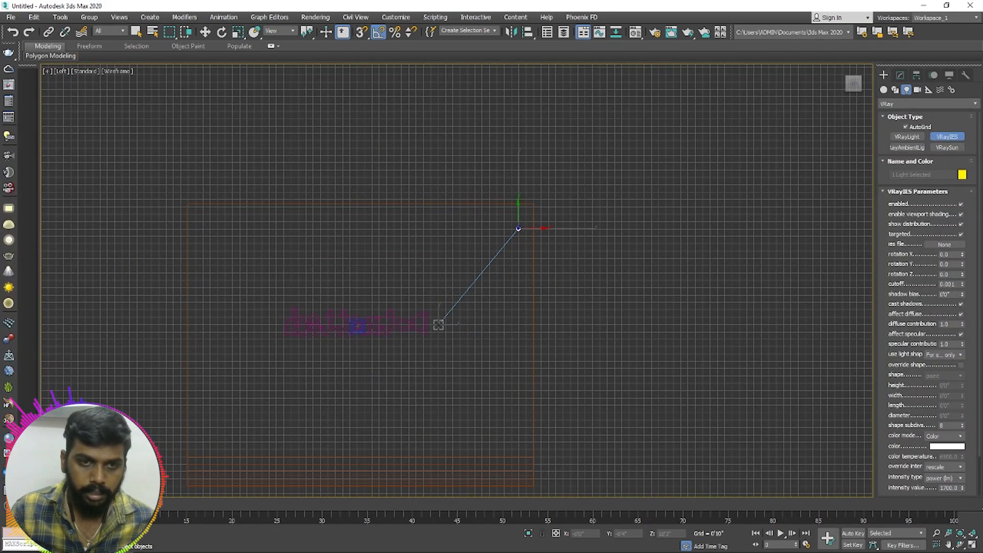
pyautogui.scroll(2, 402, 299)
pyautogui.press('w')
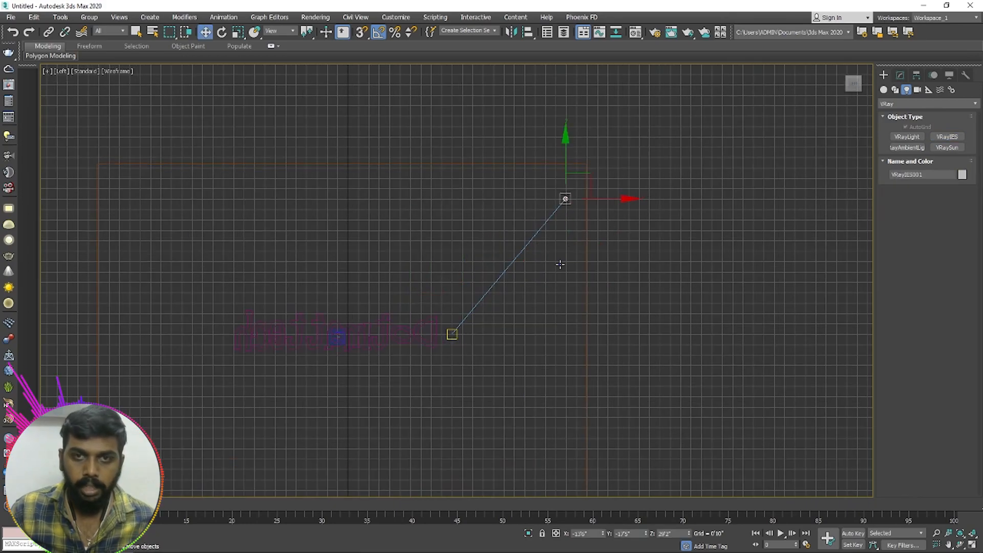
# Move the IES light together with its target about 0'3" away from the backdrop wall.
pyautogui.keyDown('ctrl'); pyautogui.click(459, 344); pyautogui.keyUp('ctrl')
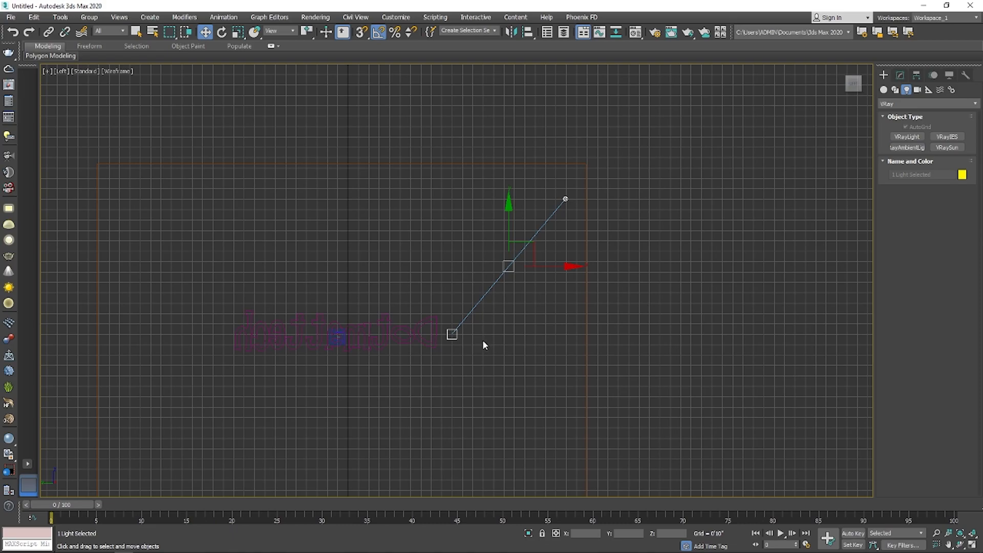
pyautogui.press('t')
pyautogui.scroll(2, 494, 399)
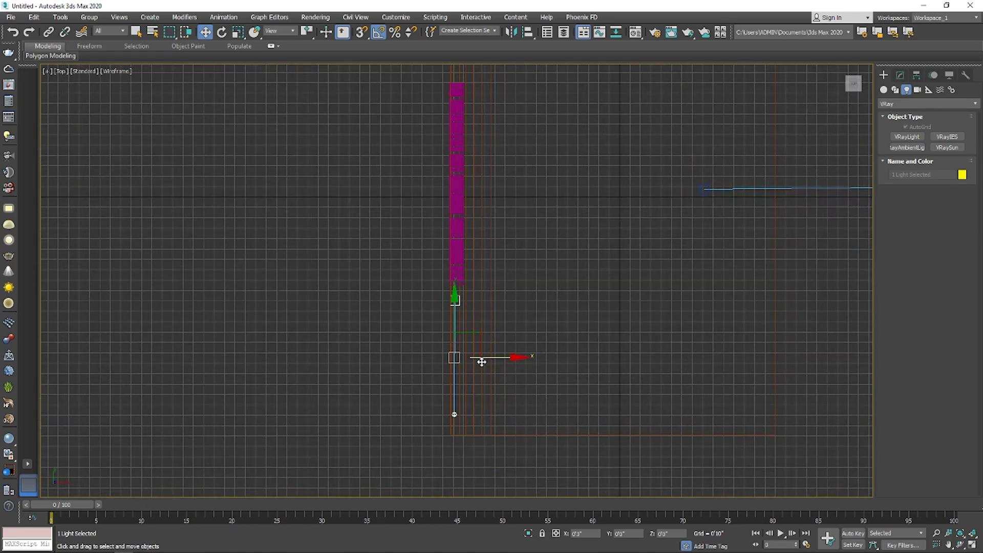
pyautogui.scroll(-2, 481, 361)
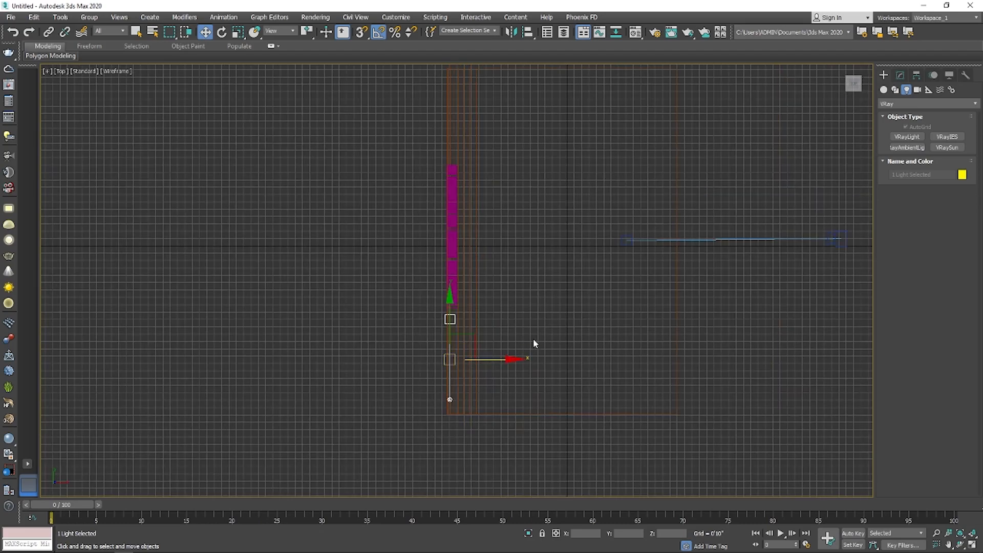
pyautogui.press('c')
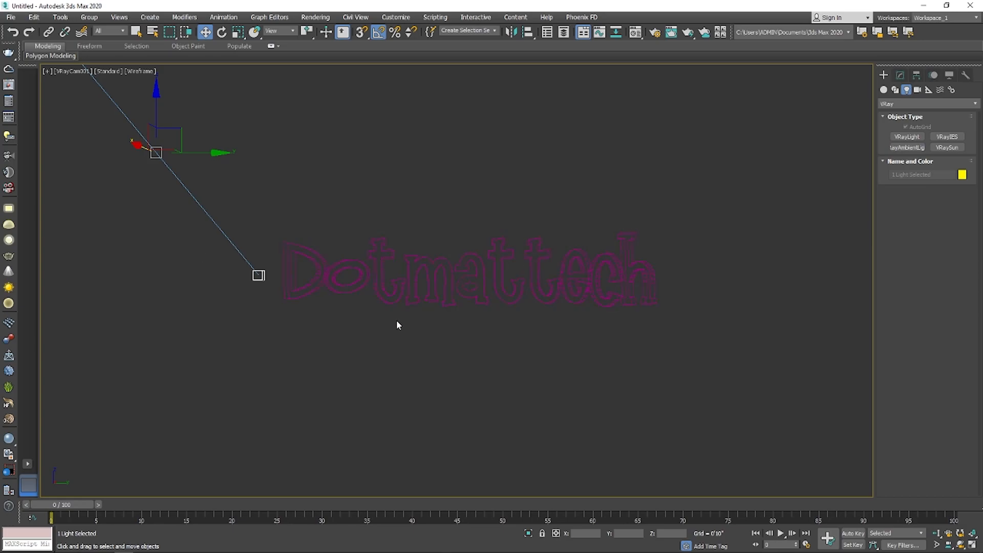
# Copy the IES light to the "h" end of the text and turn the copy so the two lights angle inward symmetrically.
pyautogui.press('l')
pyautogui.scroll(-4, 494, 336)
pyautogui.scroll(2, 494, 303)
pyautogui.keyDown('shift'); pyautogui.moveTo(550, 308); pyautogui.dragTo(341, 308); pyautogui.keyUp('shift')
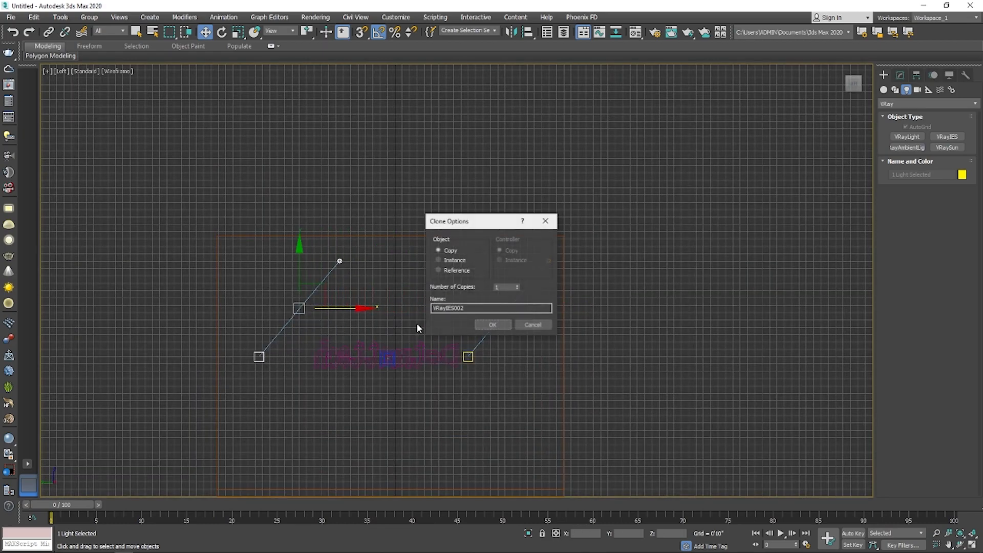
pyautogui.click(492, 325)
pyautogui.press('e')
pyautogui.moveTo(274, 307)
pyautogui.mouseDown()
pyautogui.moveTo(369, 312)
pyautogui.moveTo(322, 313)
pyautogui.moveTo(330, 314)
pyautogui.mouseUp()
pyautogui.press('w')
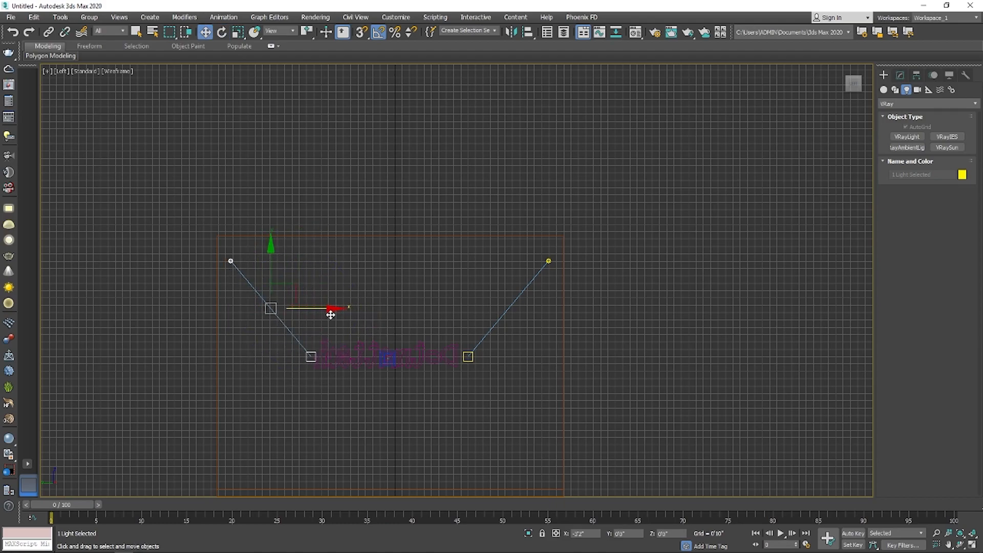
# Render the camera view to check the two lights without IES profiles, and close the frame buffer.
pyautogui.press('c')
pyautogui.hotkey('shift', 'q')
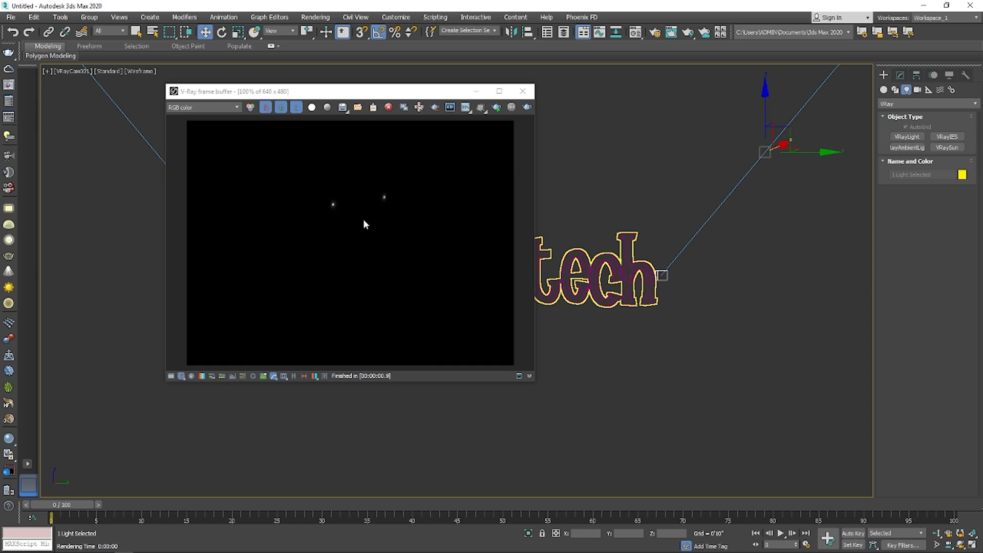
pyautogui.click(522, 91)
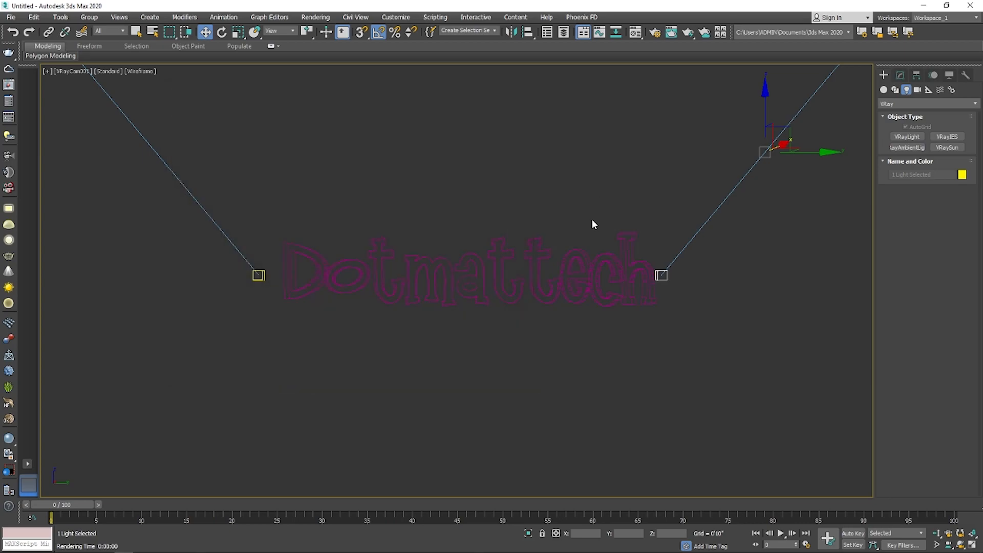
# Load display.ies from the ies-lights-pack folder in Downloads into the IES light at the "h" end of the text.
pyautogui.press('p')
pyautogui.scroll(5, 604, 205)
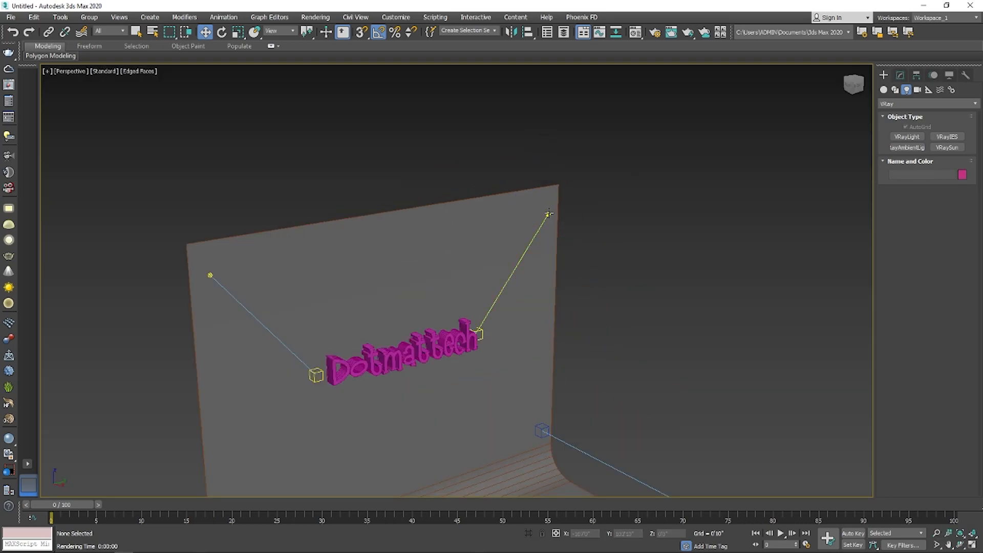
pyautogui.click(899, 75)
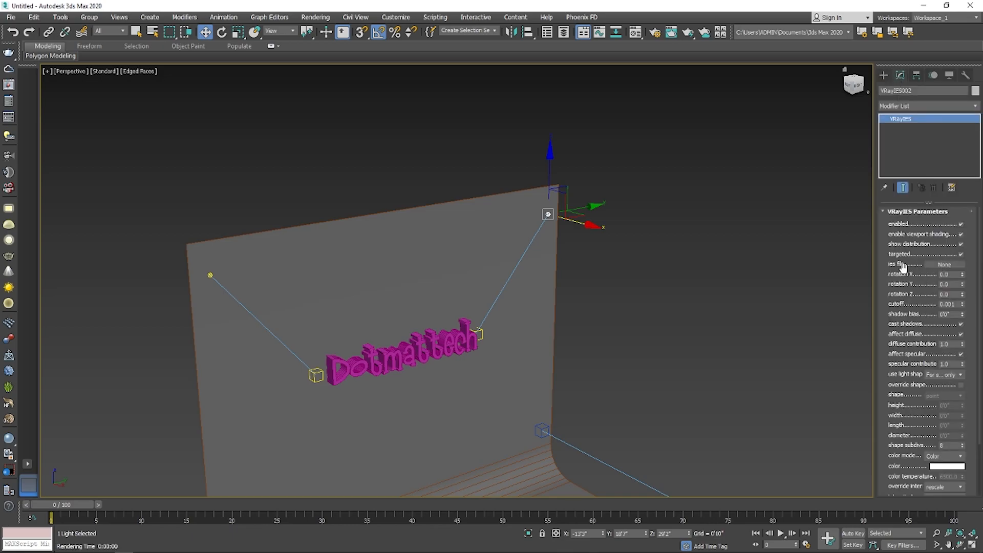
pyautogui.click(944, 265)
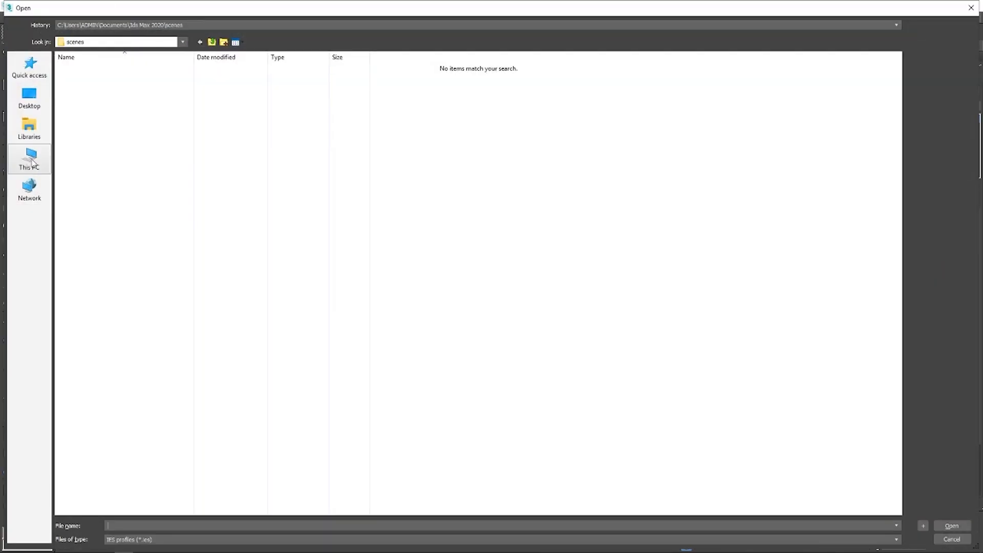
pyautogui.click(31, 161)
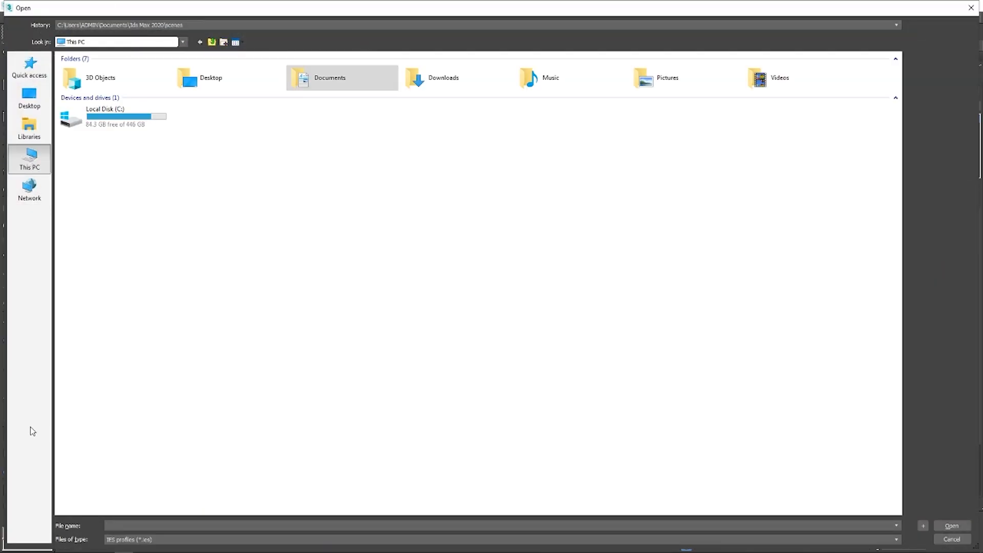
pyautogui.doubleClick(444, 81)
pyautogui.doubleClick(81, 160)
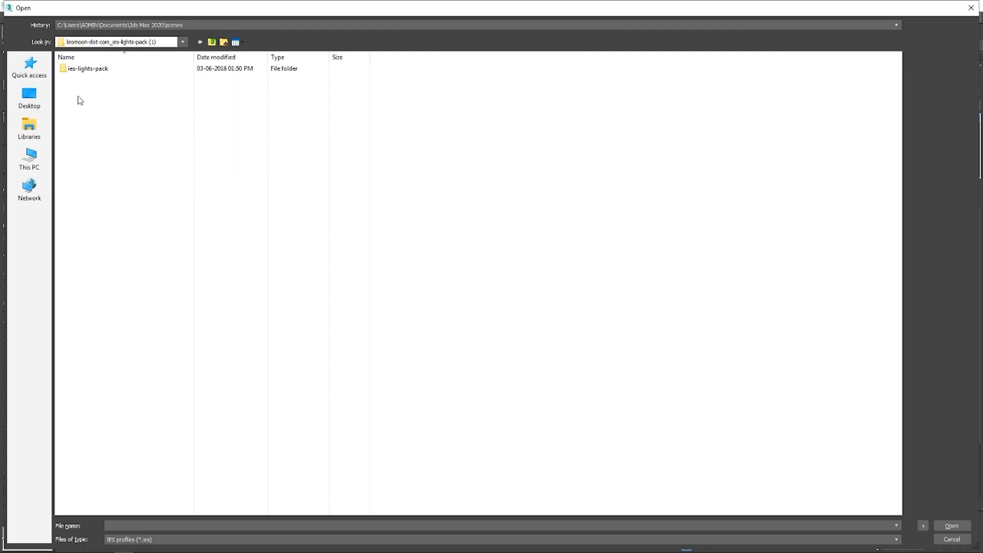
pyautogui.doubleClick(113, 71)
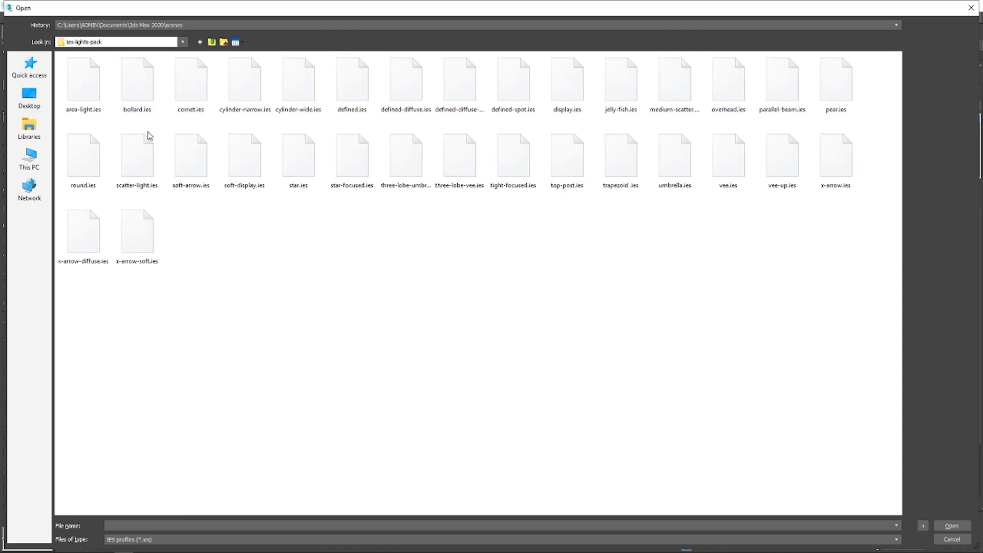
pyautogui.doubleClick(564, 101)
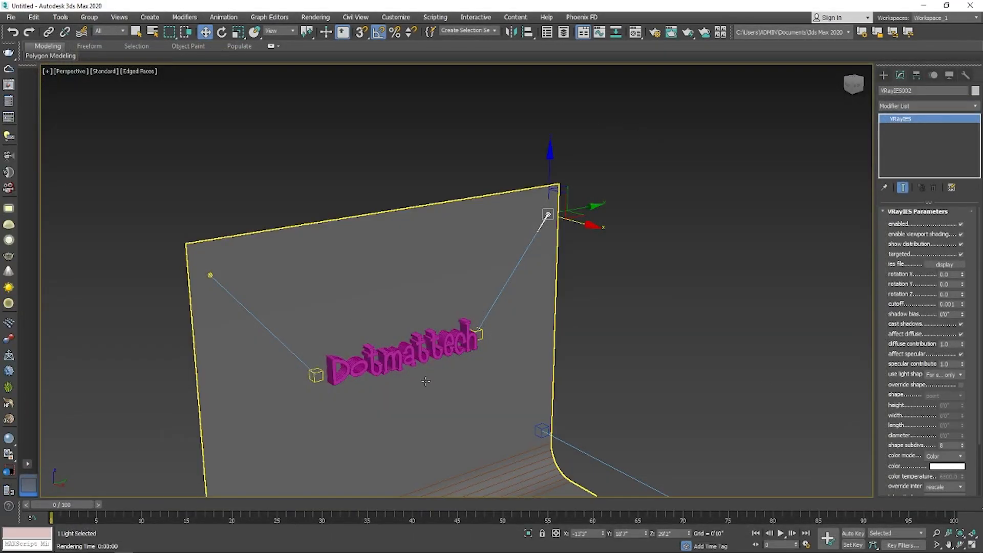
# Assign the same display.ies profile to the IES light at the "D" end of the text.
pyautogui.click(210, 276)
pyautogui.scroll(3, 211, 279)
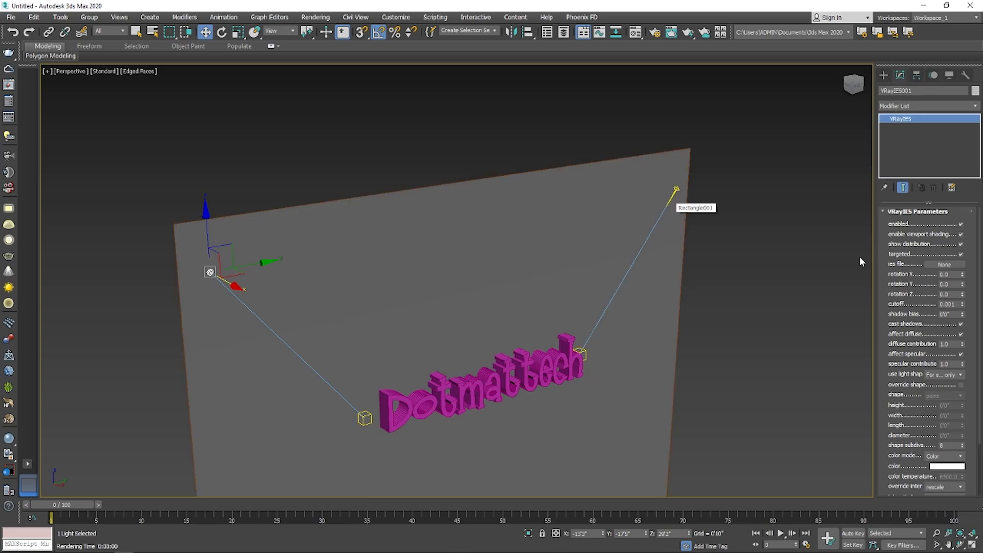
pyautogui.click(945, 264)
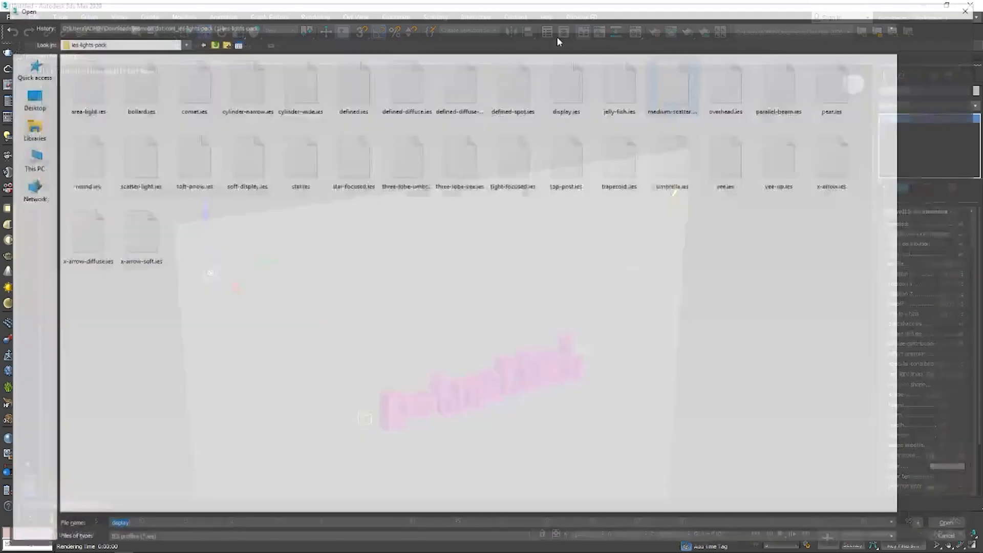
pyautogui.click(565, 98)
pyautogui.doubleClick(566, 98)
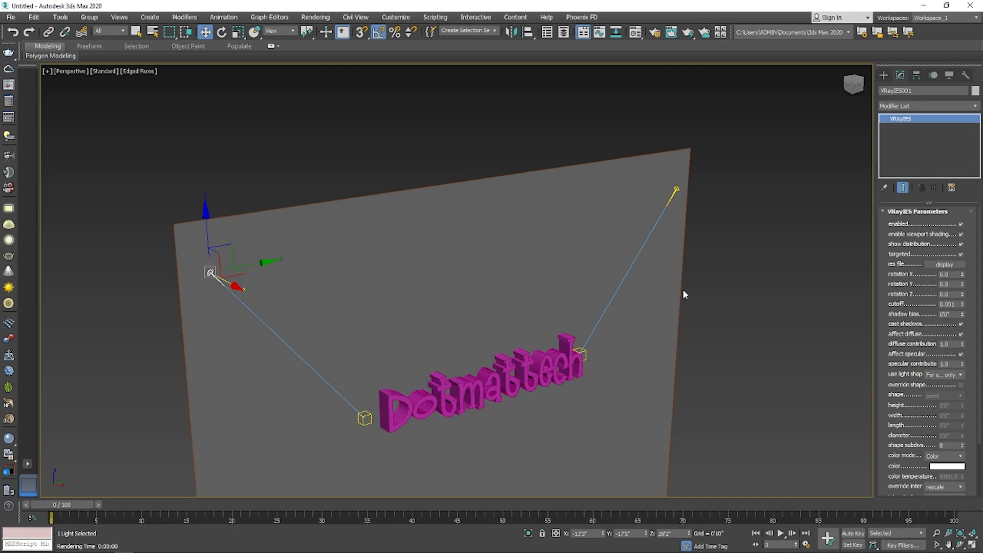
# Render a test of the lights with their IES profiles loaded and close the frame buffer.
pyautogui.press('c')
pyautogui.hotkey('shift', 'q')
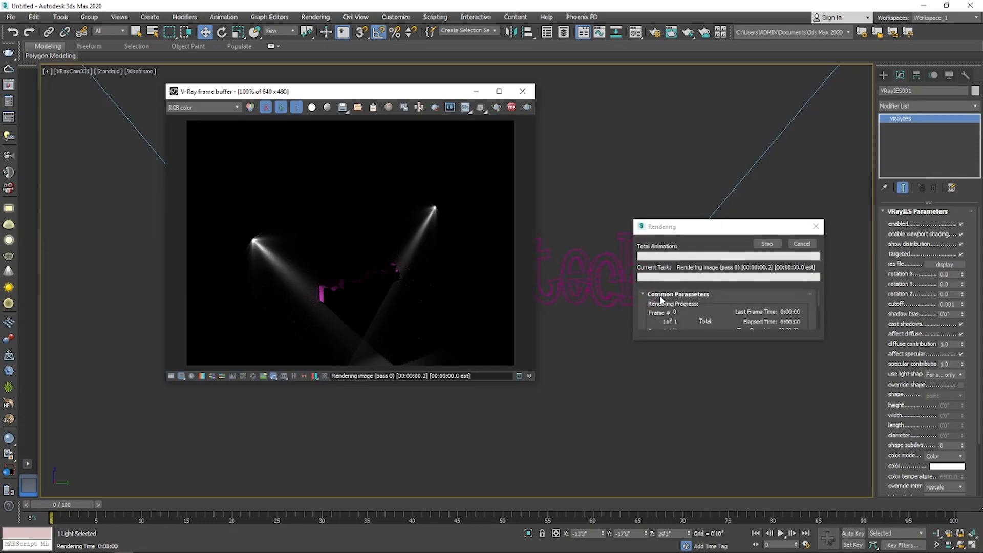
pyautogui.click(522, 91)
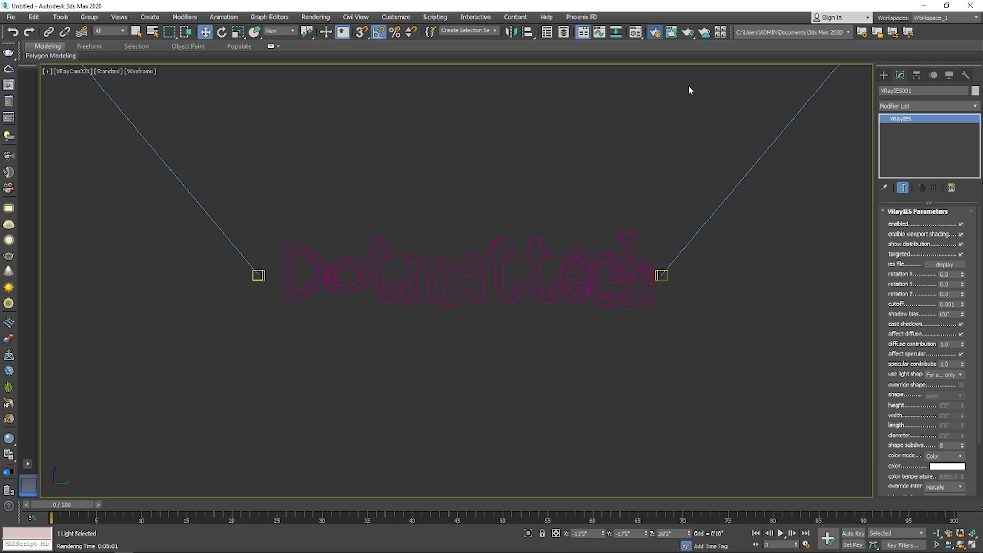
# Render the VRayCam001 view from Render Setup, start interactive rendering in the frame buffer, and close Render Setup.
pyautogui.press('F10')
pyautogui.click(752, 105)
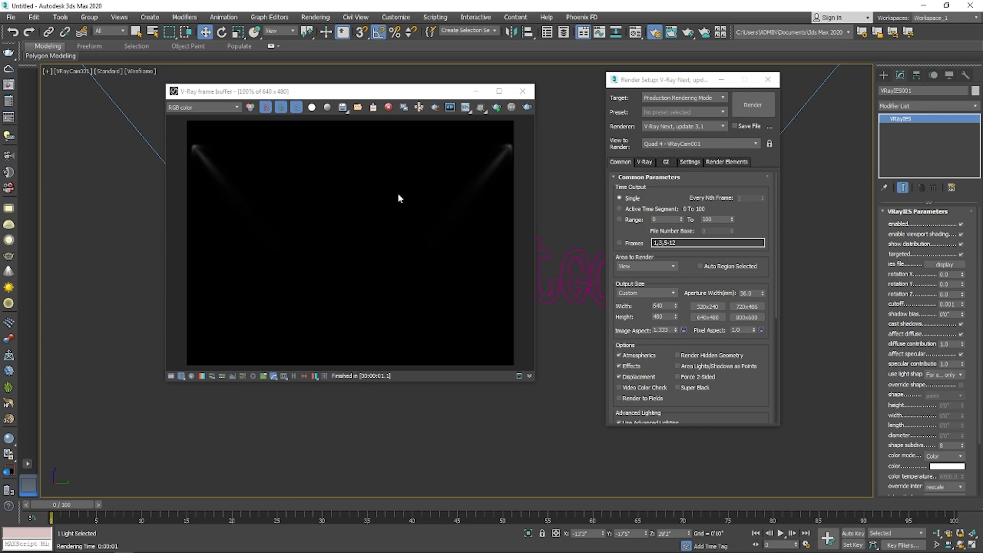
pyautogui.click(497, 108)
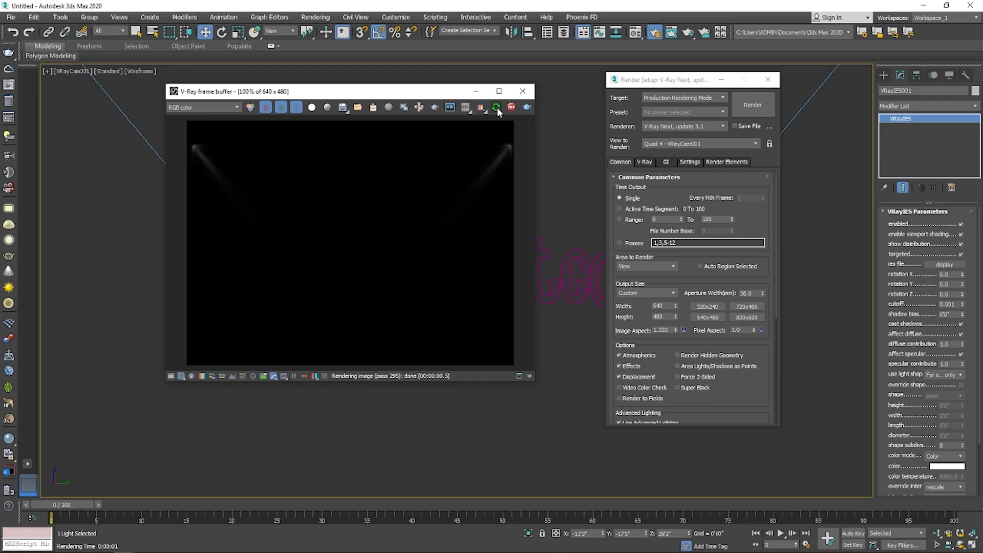
pyautogui.click(767, 79)
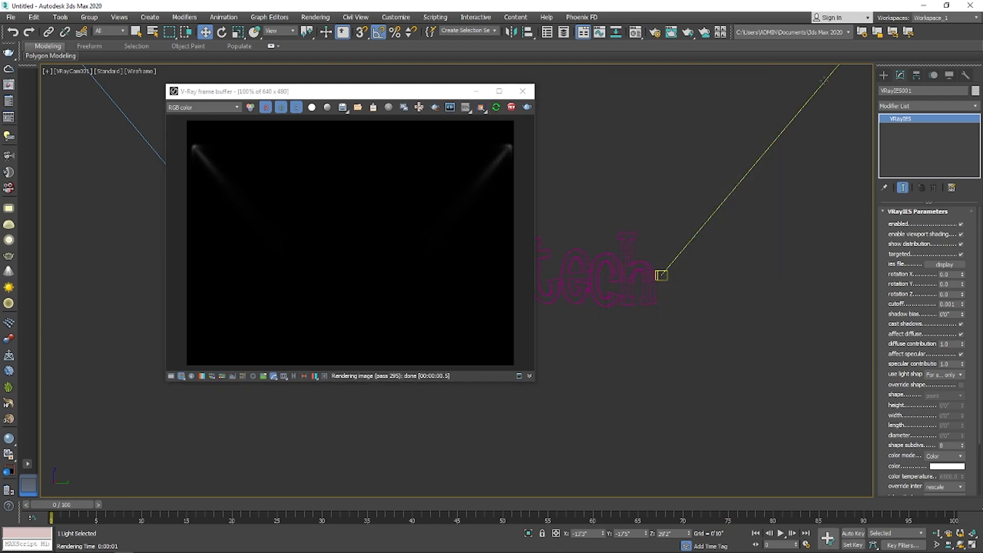
# Raise the intensity of the IES light at the "h" end of the text to about 84748 lm, checking it through the camera.
pyautogui.click(764, 152)
pyautogui.press('p')
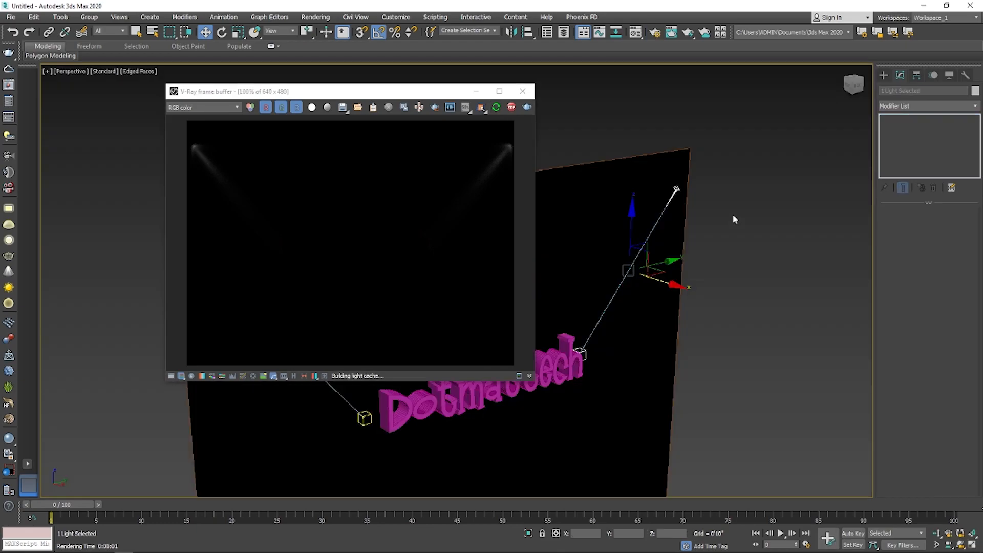
pyautogui.click(721, 198)
pyautogui.click(675, 191)
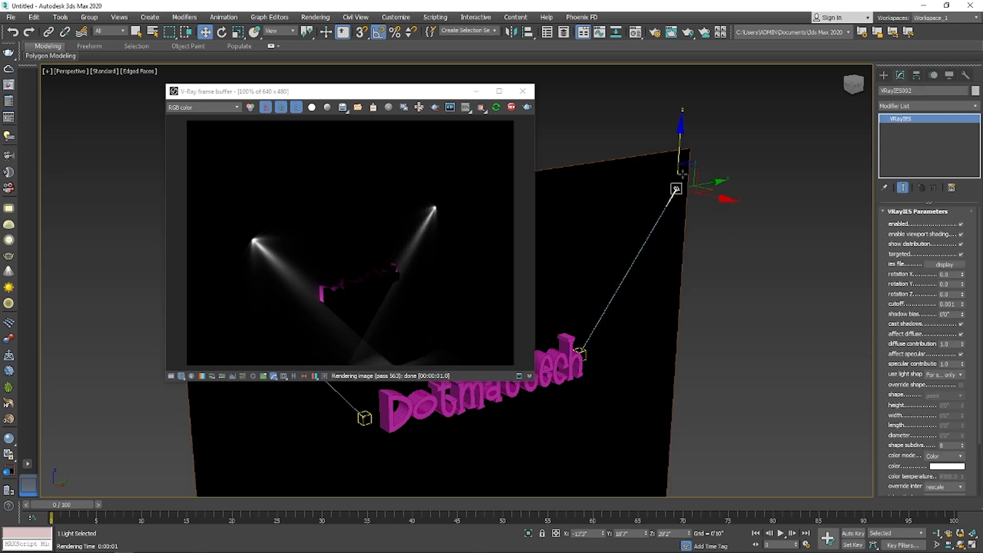
pyautogui.scroll(-5, 919, 365)
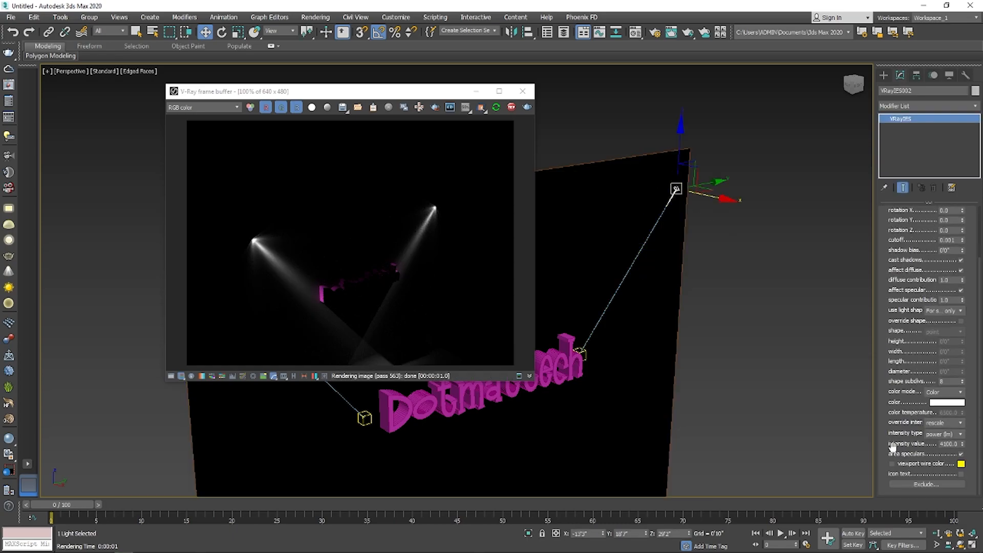
pyautogui.moveTo(962, 444); pyautogui.dragTo(957, 198)
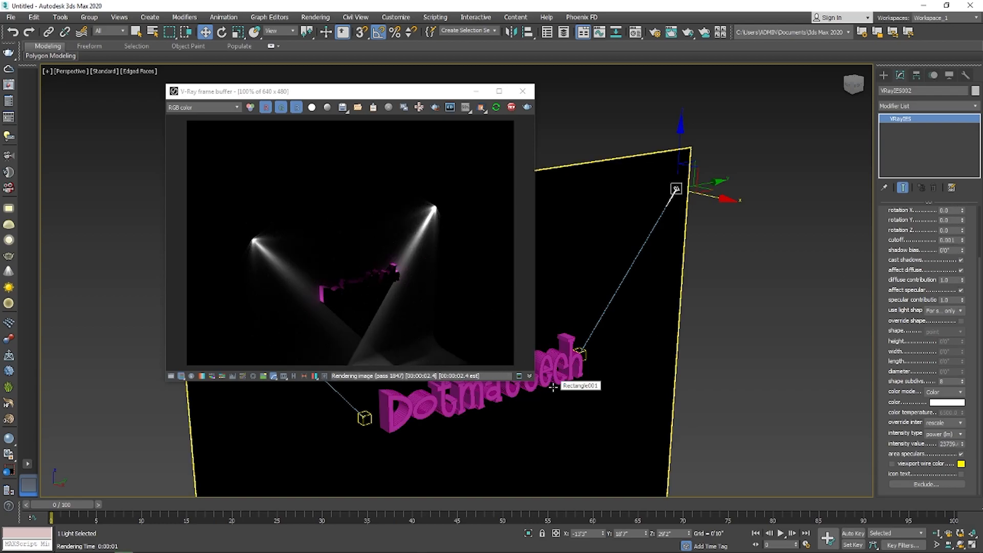
pyautogui.press('c')
pyautogui.hotkey('alt', 'w')
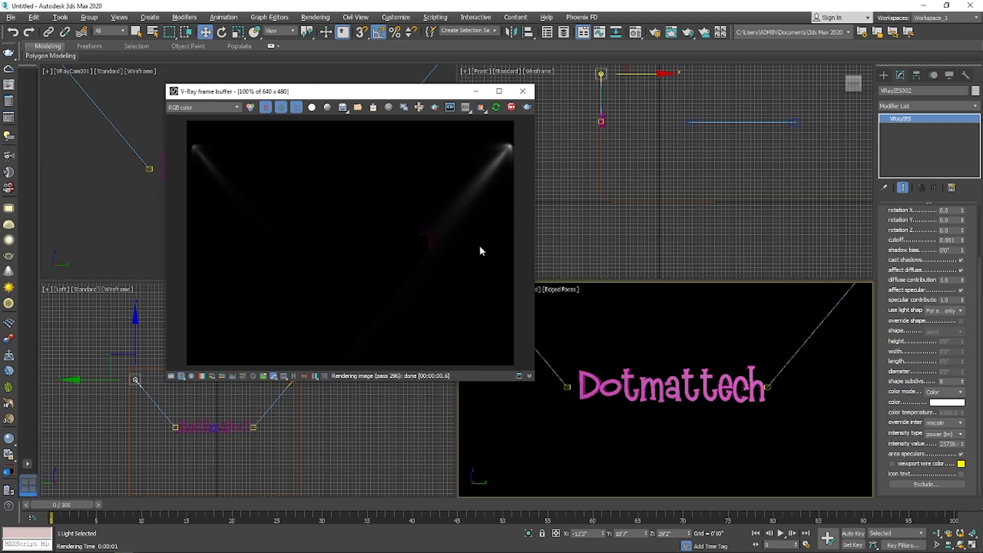
pyautogui.moveTo(962, 445); pyautogui.dragTo(962, 311)
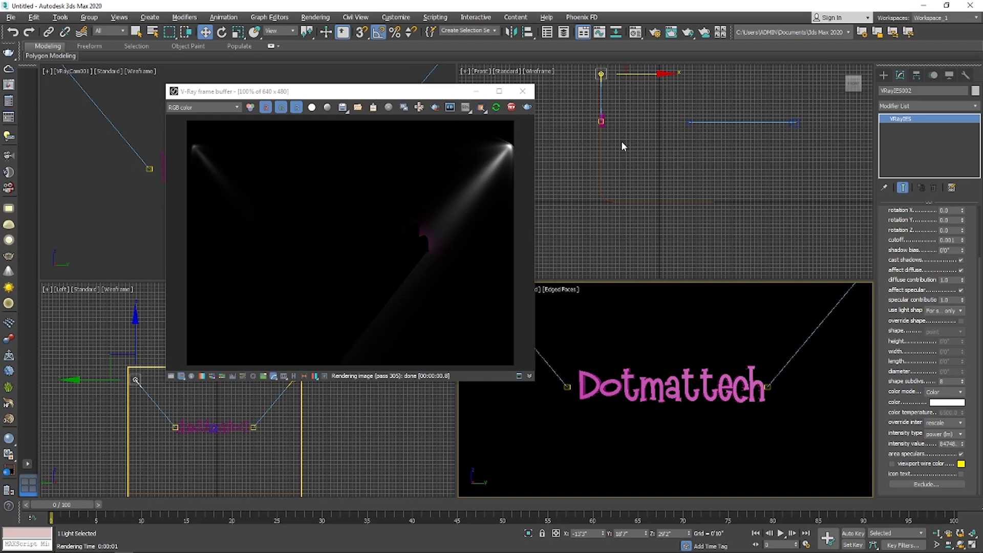
# Set the intensity of the IES light at the "D" end of the text to 53218 lm and render the camera view.
pyautogui.moveTo(253, 425); pyautogui.dragTo(250, 446, button='middle')
pyautogui.click(291, 400)
pyautogui.moveTo(958, 443); pyautogui.dragTo(930, 439)
pyautogui.write('53218.0')
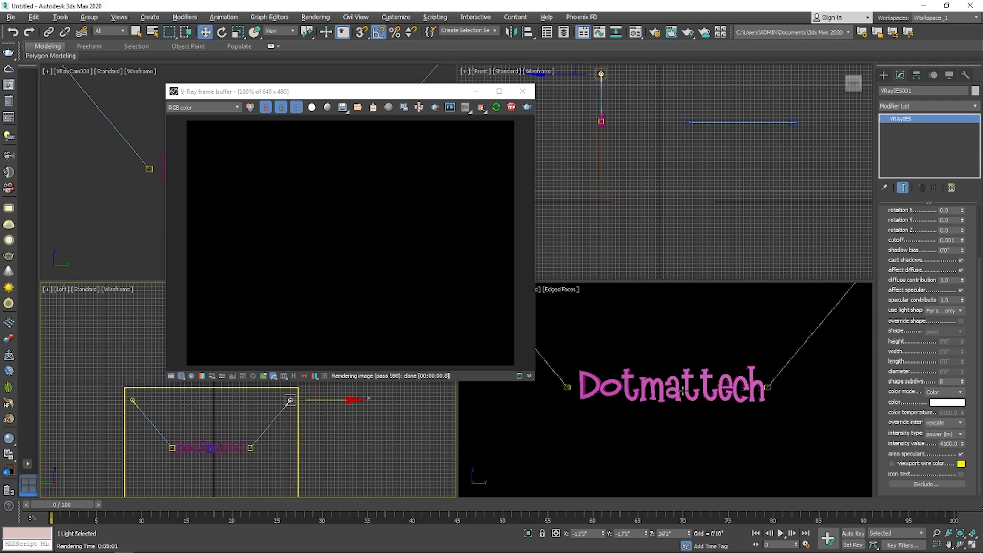
pyautogui.rightClick(679, 387)
pyautogui.hotkey('shift', 'q')
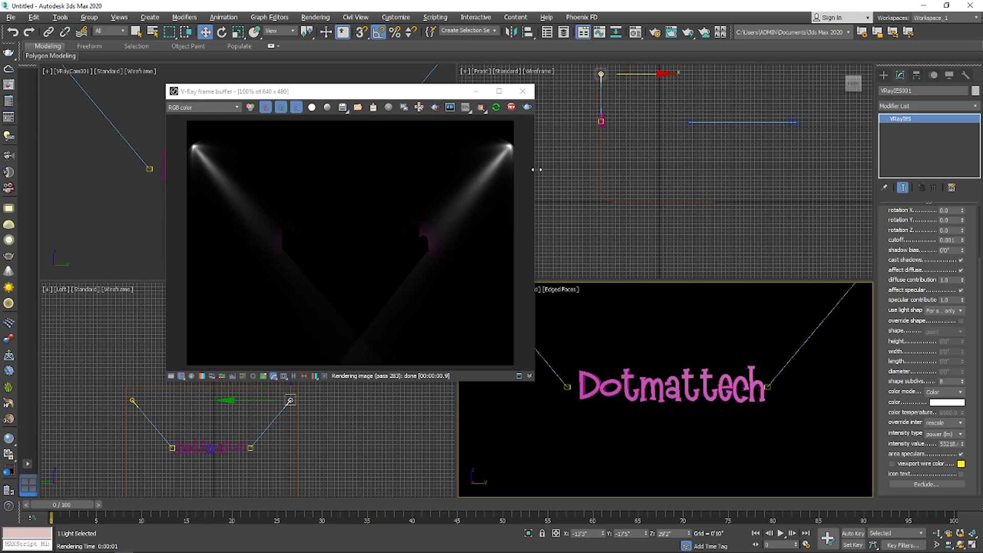
# Change the color of the IES light at the "D" end of the text to saturated magenta.
pyautogui.click(948, 404)
pyautogui.click(272, 77)
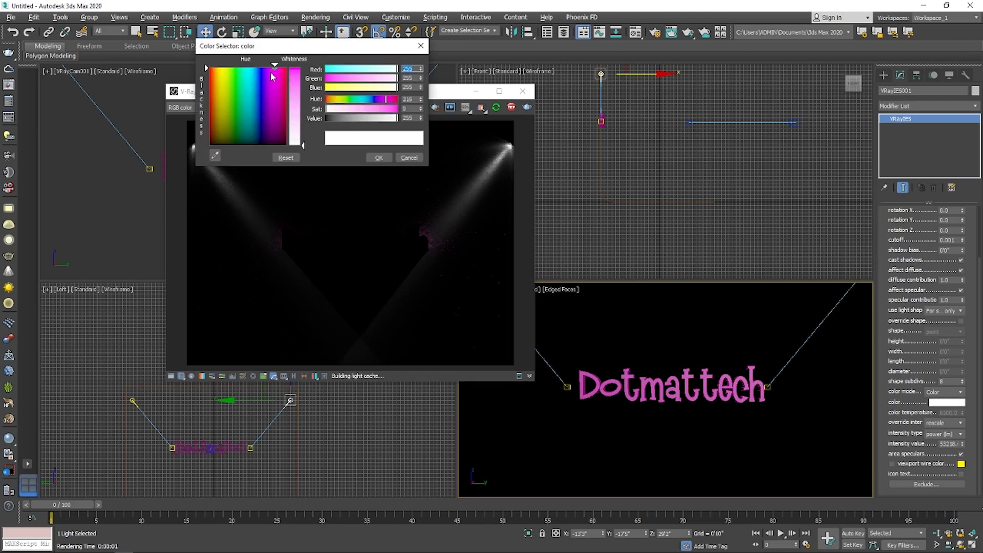
pyautogui.click(396, 109)
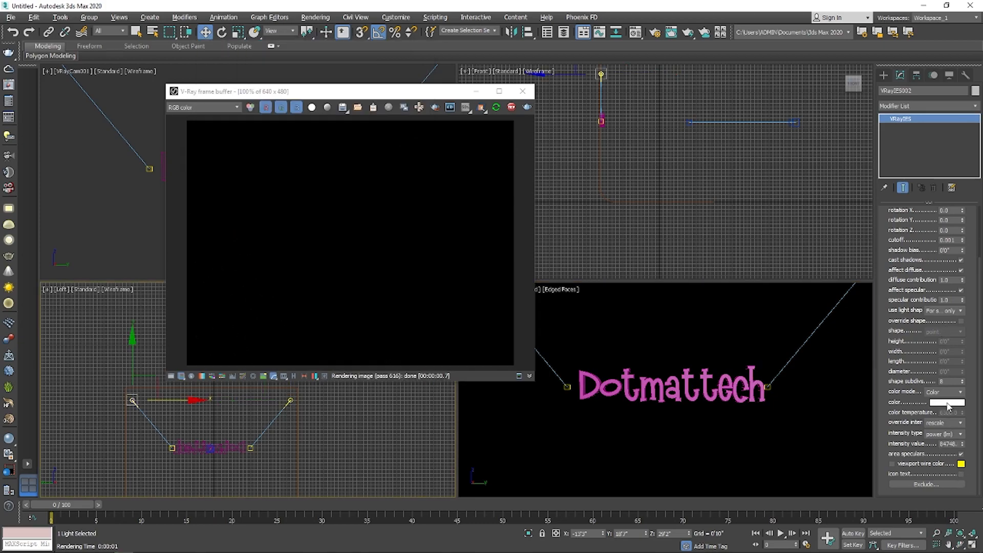
# Change the color of the IES light at the "h" end of the text to cyan.
pyautogui.click(947, 402)
pyautogui.moveTo(210, 65); pyautogui.dragTo(296, 69)
pyautogui.click(379, 158)
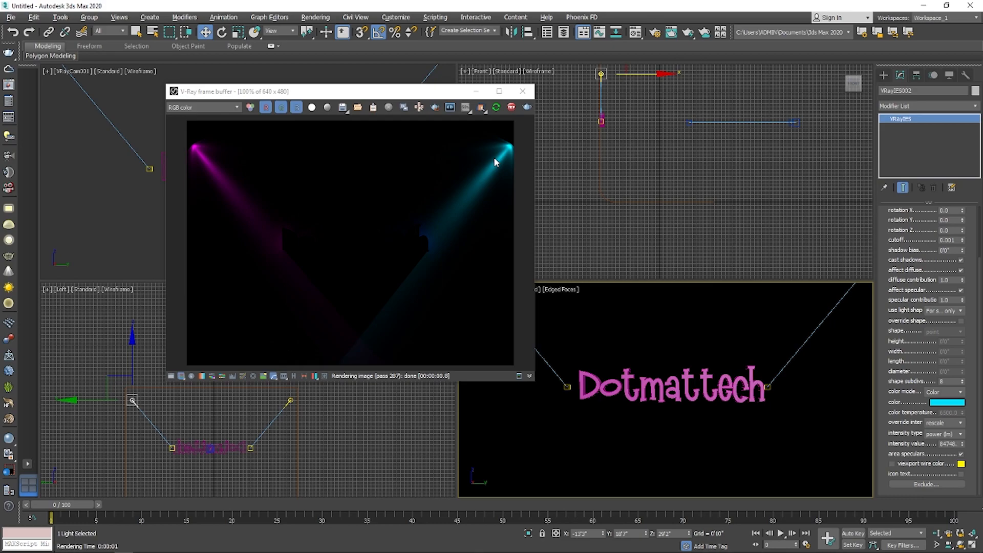
# Create a V-Ray plane light about 7'10" by 10'7" on the backdrop's floor in a perspective view.
pyautogui.press('p')
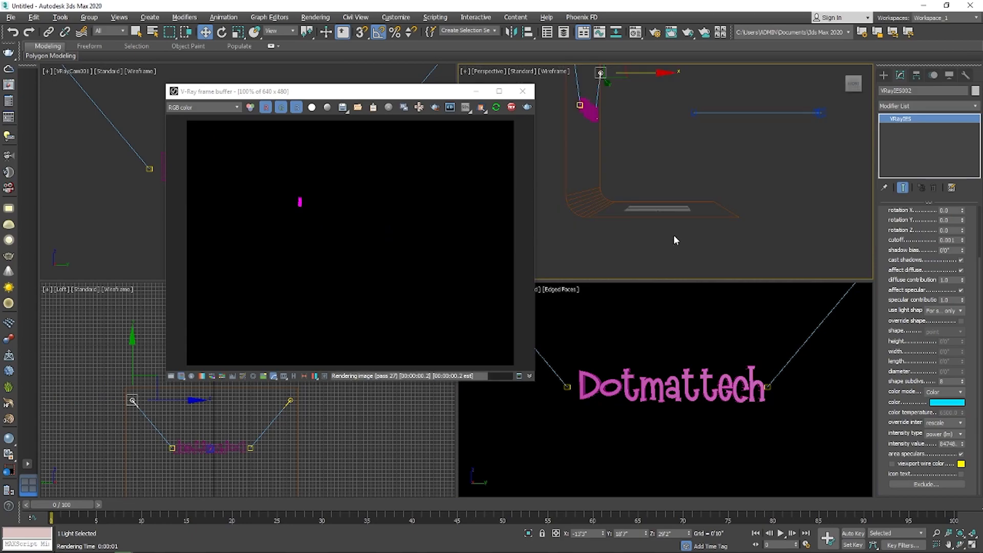
pyautogui.keyDown('alt'); pyautogui.moveTo(660, 228); pyautogui.dragTo(665, 232, button='middle'); pyautogui.keyUp('alt')
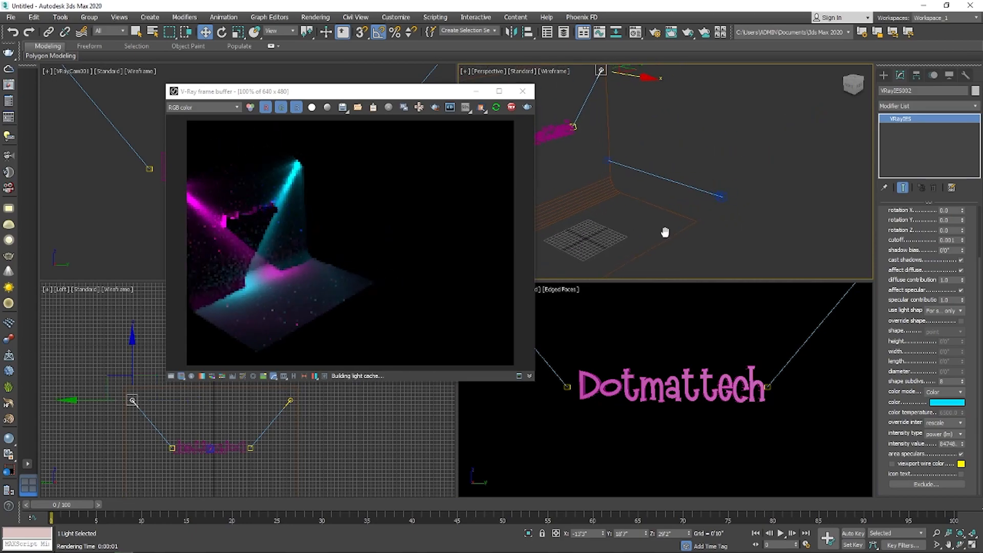
pyautogui.click(883, 76)
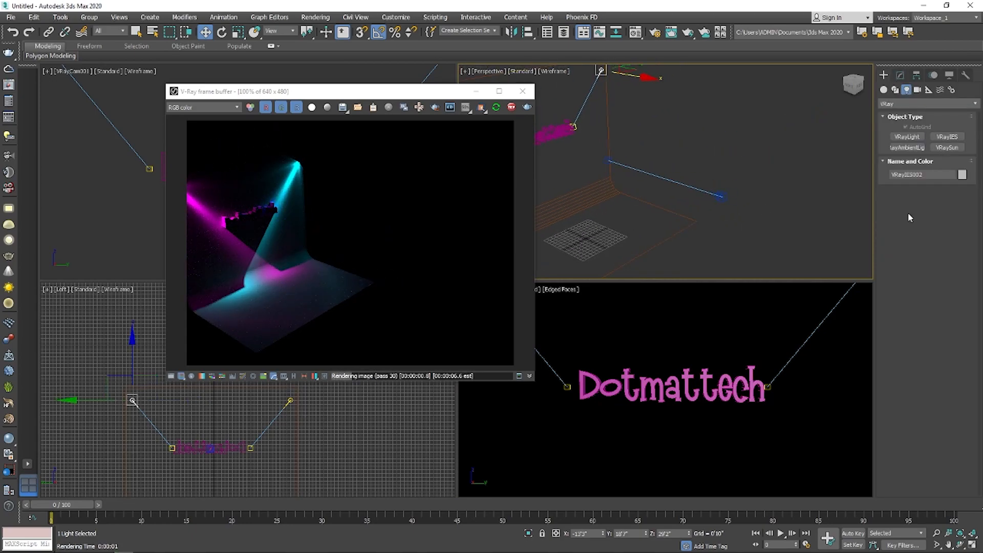
pyautogui.click(907, 136)
pyautogui.moveTo(621, 228); pyautogui.dragTo(660, 256)
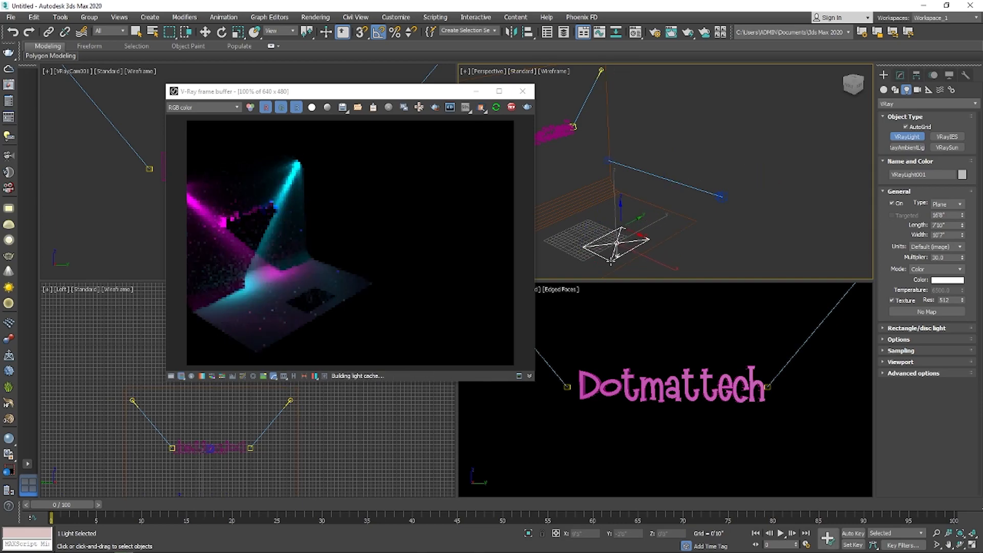
pyautogui.moveTo(737, 222); pyautogui.dragTo(796, 187, button='middle')
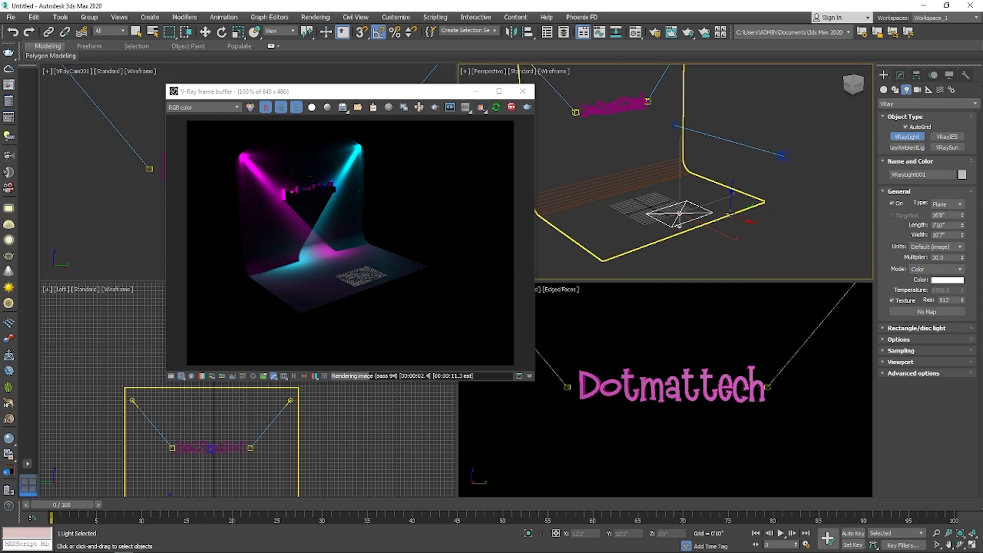
# Raise the plane light to a height of about 14'6" and rotate it about 80 degrees around Y.
pyautogui.press('e')
pyautogui.press('w')
pyautogui.moveTo(678, 168); pyautogui.dragTo(680, 97)
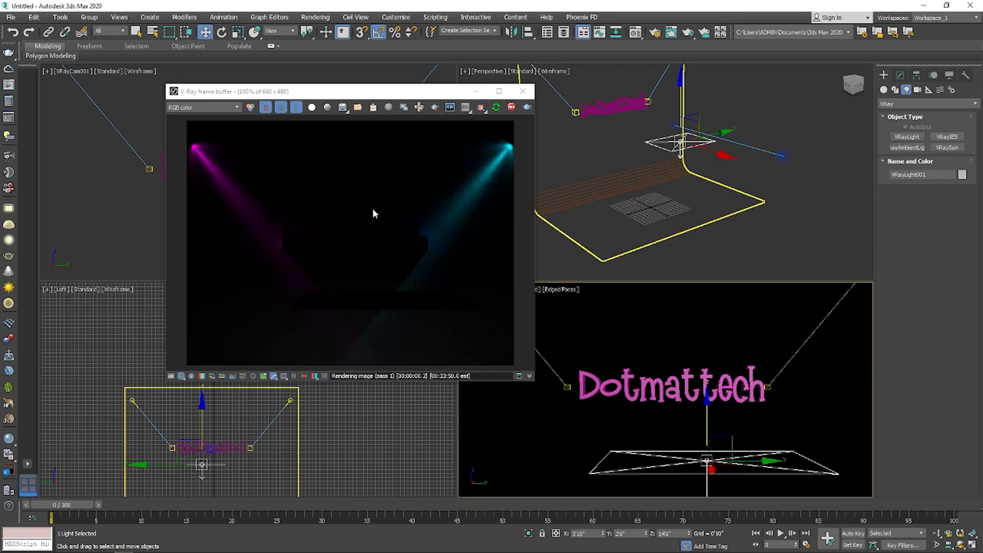
pyautogui.press('e')
pyautogui.moveTo(708, 110); pyautogui.dragTo(729, 149)
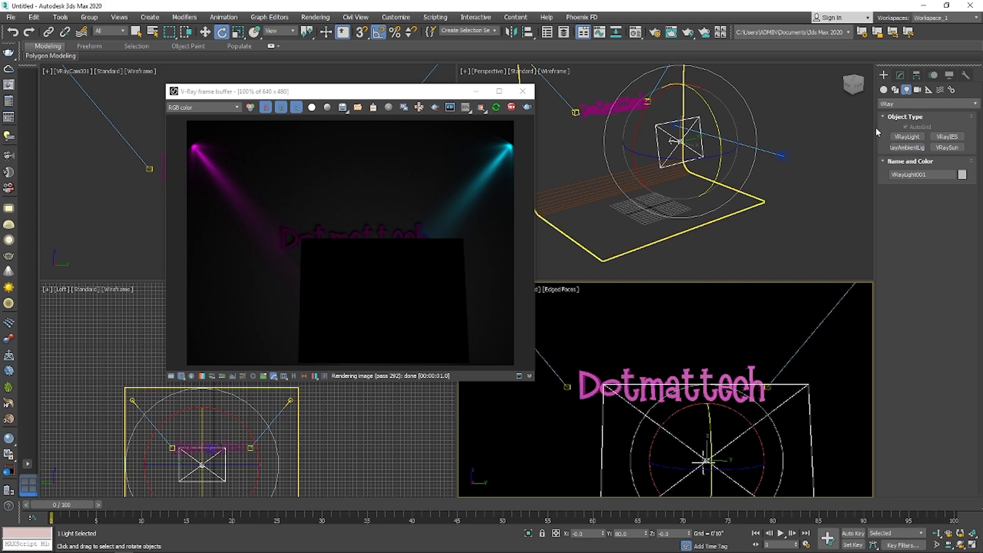
# Change the V-Ray light's type to Mesh and pick the extruded "Dotmattech" text as its mesh.
pyautogui.click(901, 76)
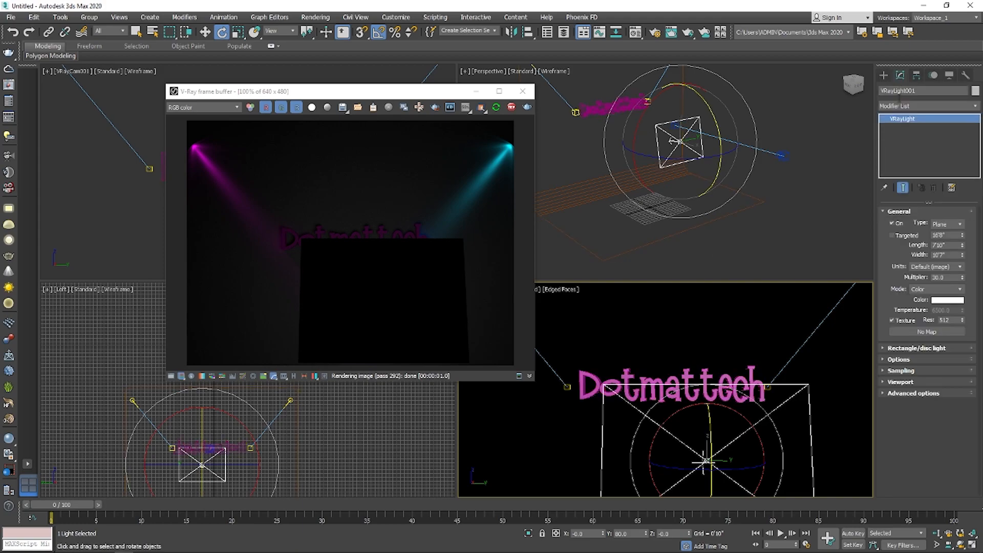
pyautogui.click(955, 227)
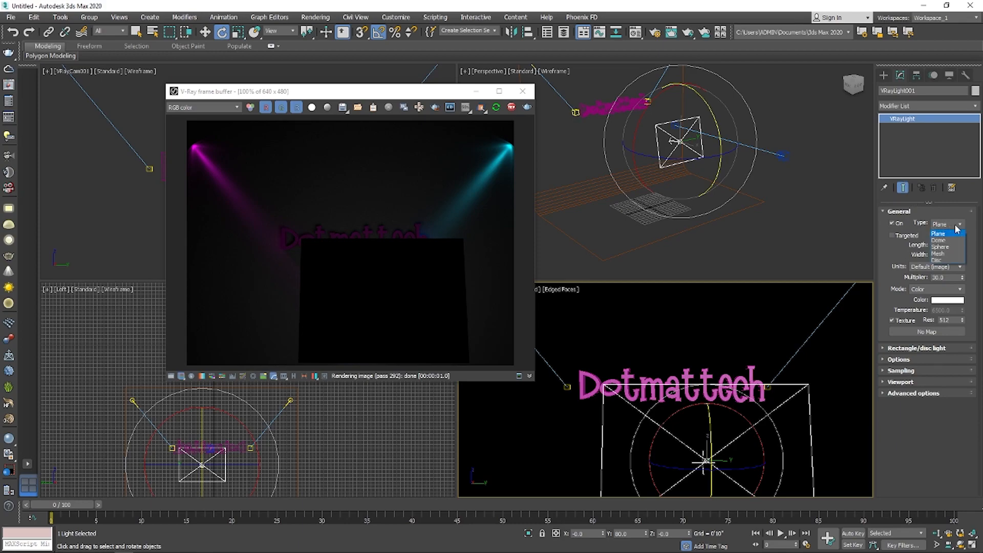
pyautogui.click(940, 253)
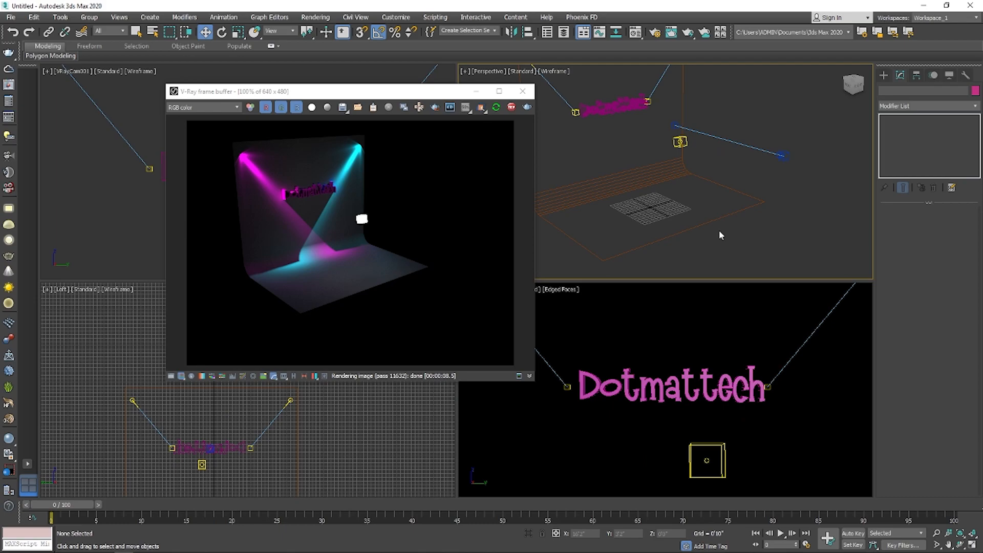
pyautogui.click(679, 142)
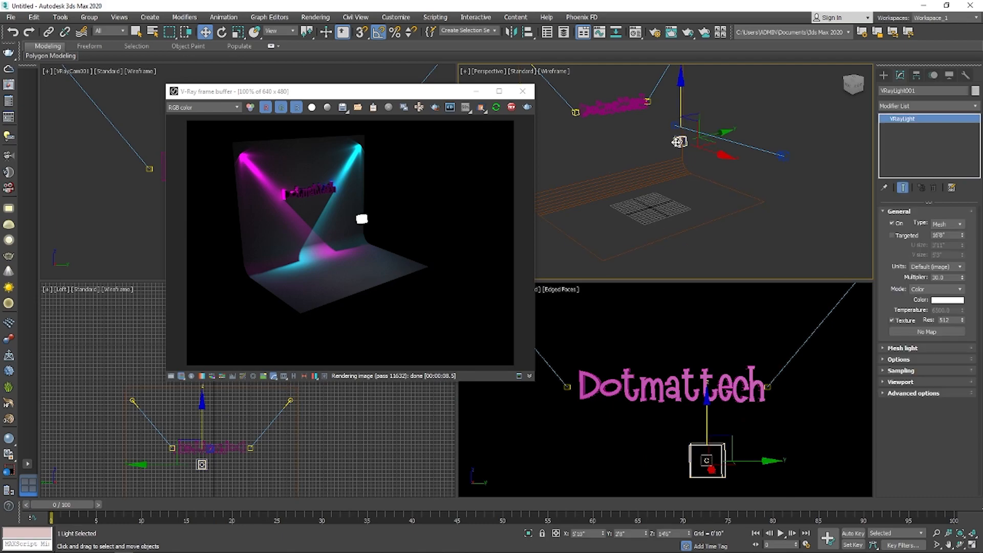
pyautogui.click(903, 348)
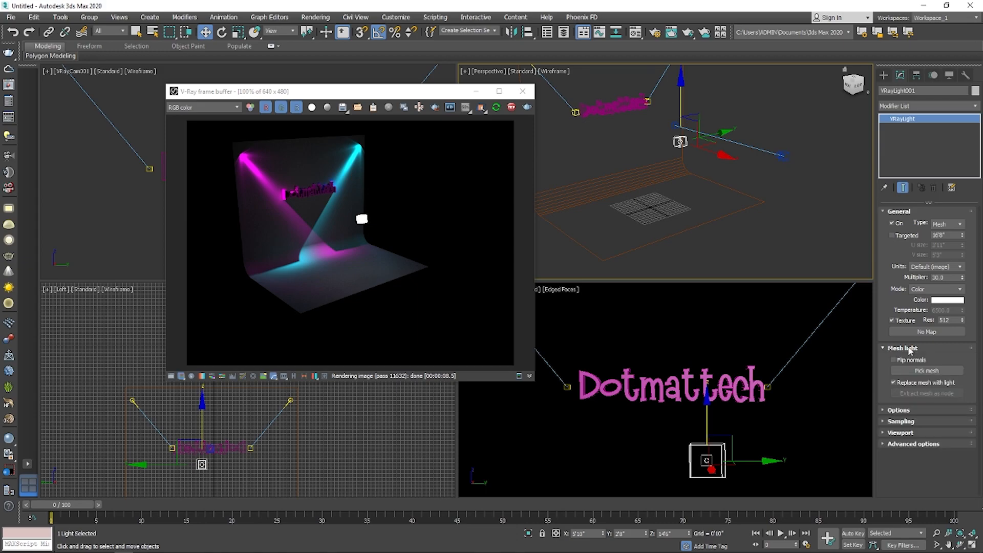
pyautogui.click(921, 374)
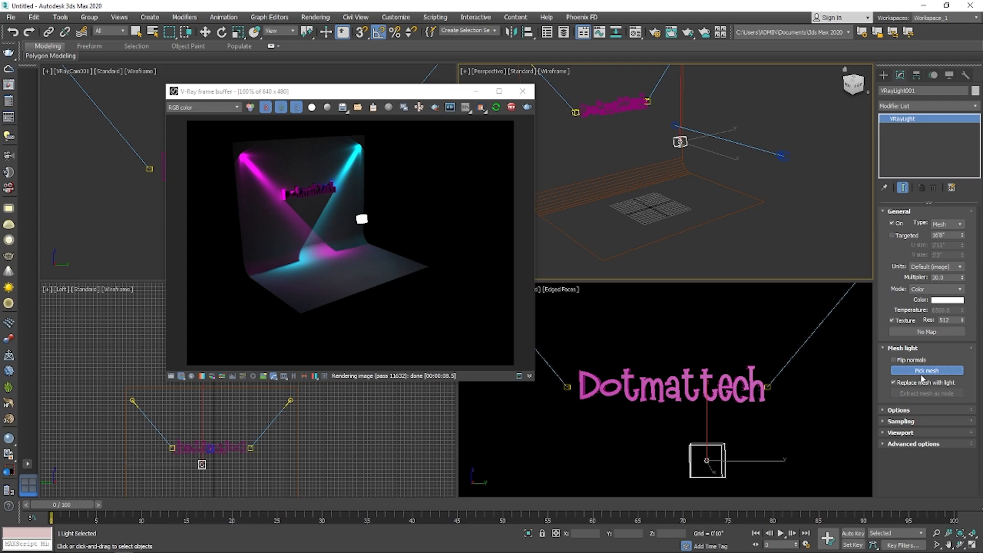
pyautogui.click(653, 384)
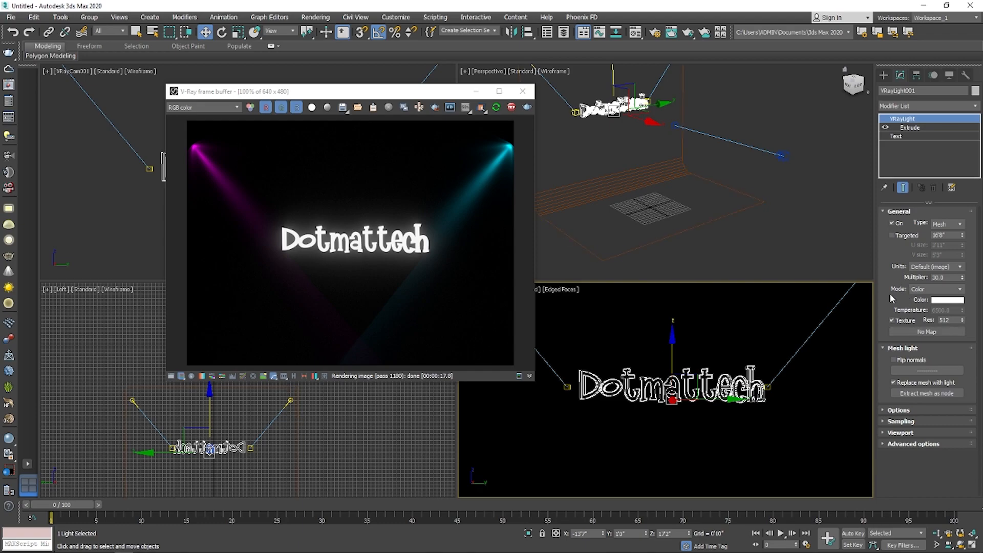
# Set the text mesh light's color to a saturated sky blue.
pyautogui.click(953, 300)
pyautogui.moveTo(233, 94)
pyautogui.mouseDown()
pyautogui.moveTo(217, 73)
pyautogui.moveTo(253, 67)
pyautogui.mouseUp()
pyautogui.click(295, 69)
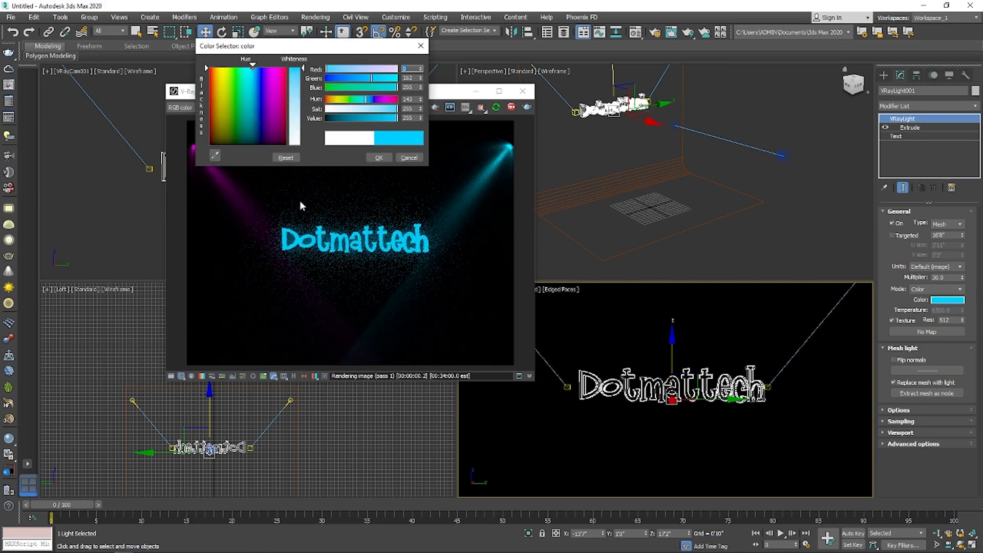
pyautogui.click(379, 157)
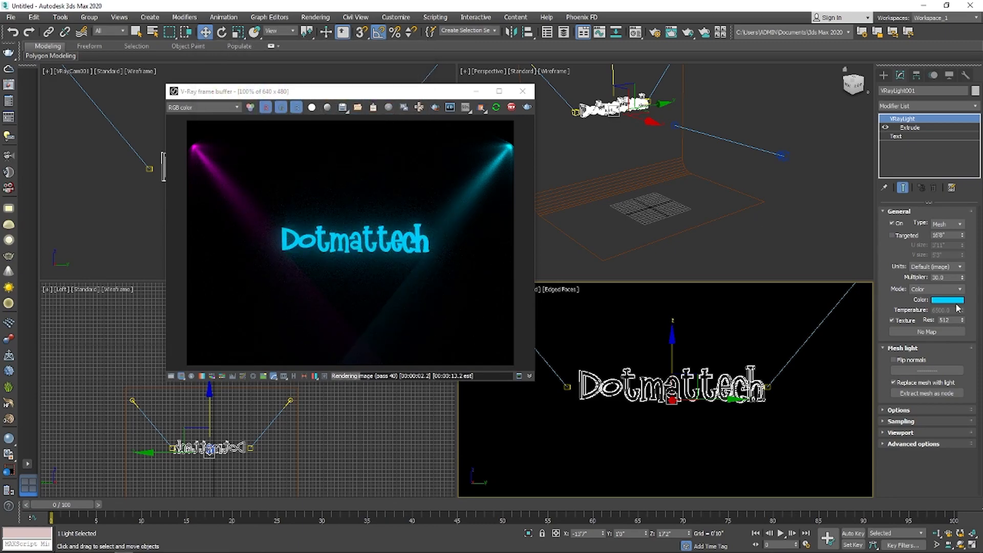
# Switch the text mesh light to Temperature mode at 3445 and set its multiplier to 50.
pyautogui.click(924, 290)
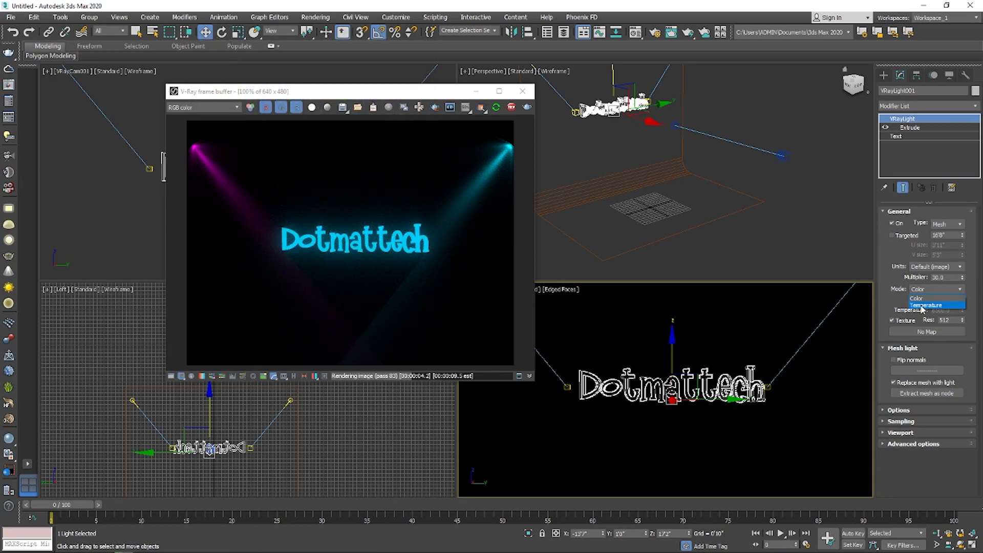
pyautogui.click(923, 306)
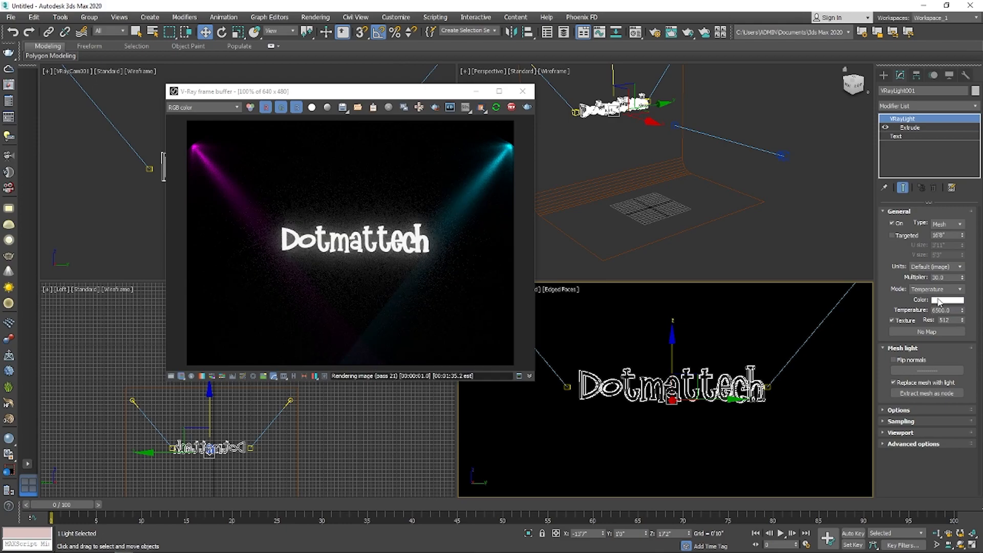
pyautogui.moveTo(961, 310); pyautogui.dragTo(965, 339)
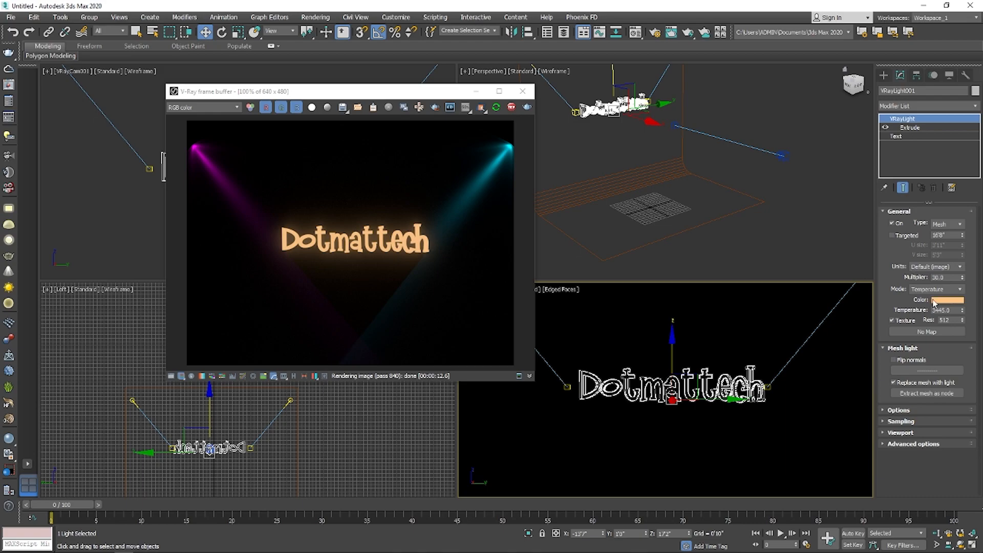
pyautogui.doubleClick(937, 277)
pyautogui.write('50')
pyautogui.press('Return')
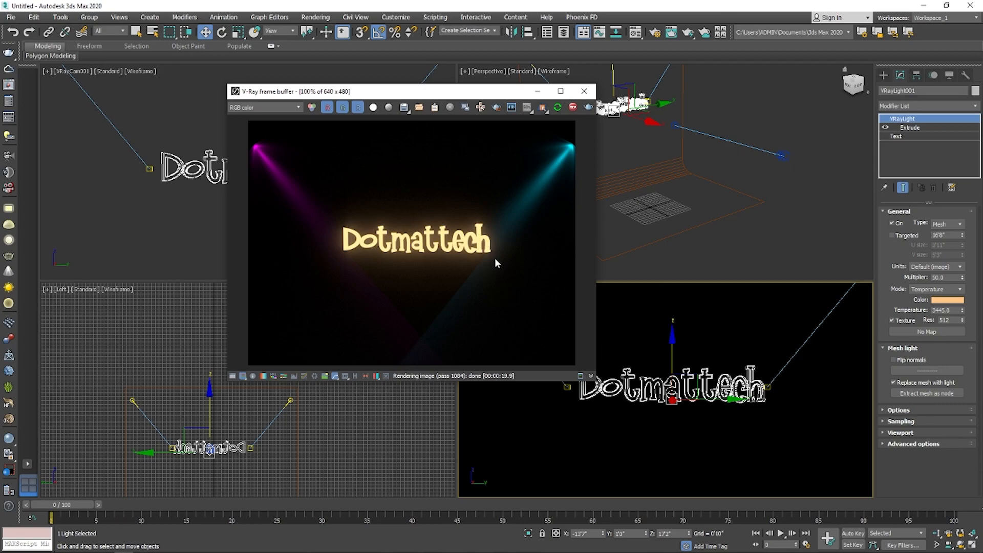
# Enable the bloom/glare effect in the frame buffer with intensity 2.50 and threshold 1.77.
pyautogui.click(387, 377)
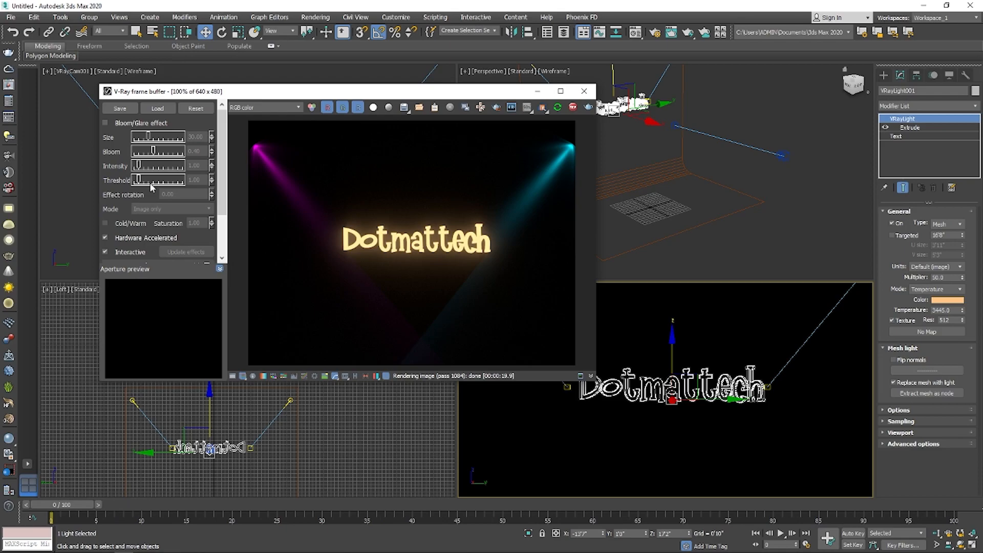
pyautogui.click(105, 123)
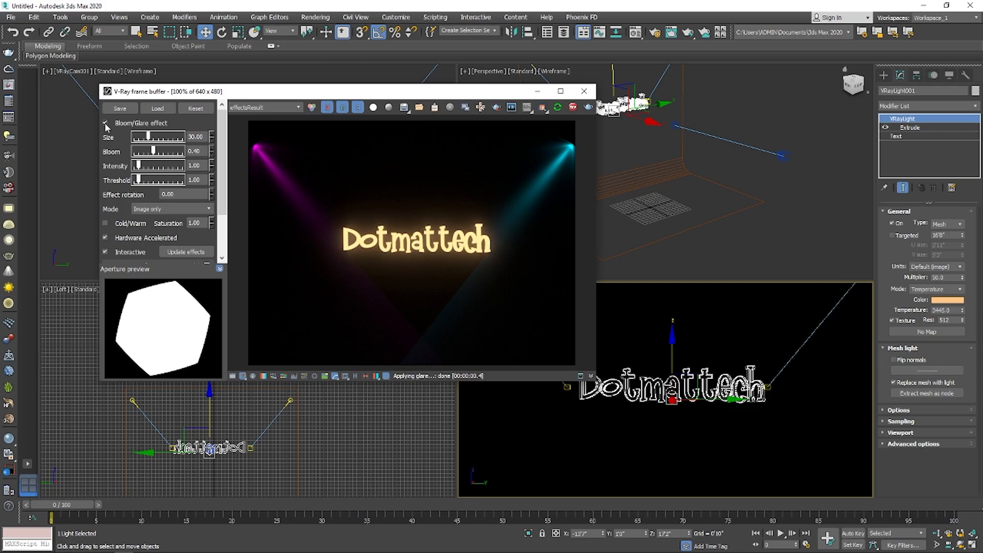
pyautogui.moveTo(139, 164); pyautogui.dragTo(147, 165)
pyautogui.moveTo(139, 179); pyautogui.dragTo(143, 180)
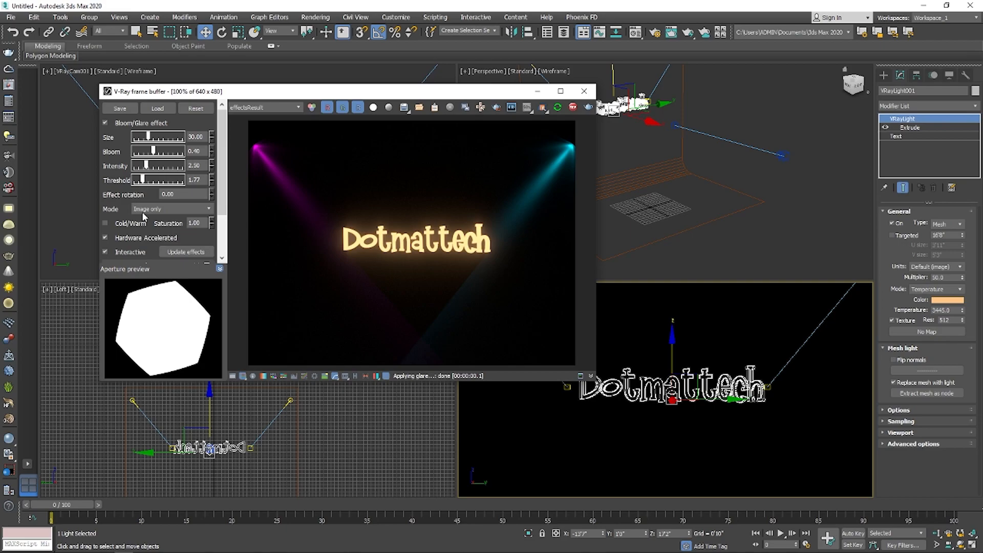
# Enable lens scratches for the glare effect in the frame buffer and set their pattern to Stripes.
pyautogui.click(220, 269)
pyautogui.click(109, 278)
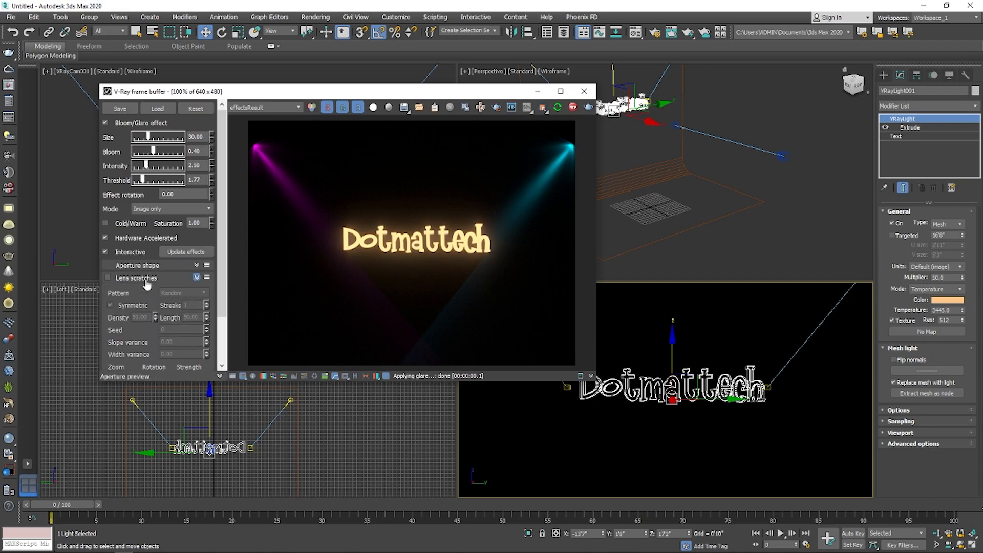
pyautogui.click(107, 278)
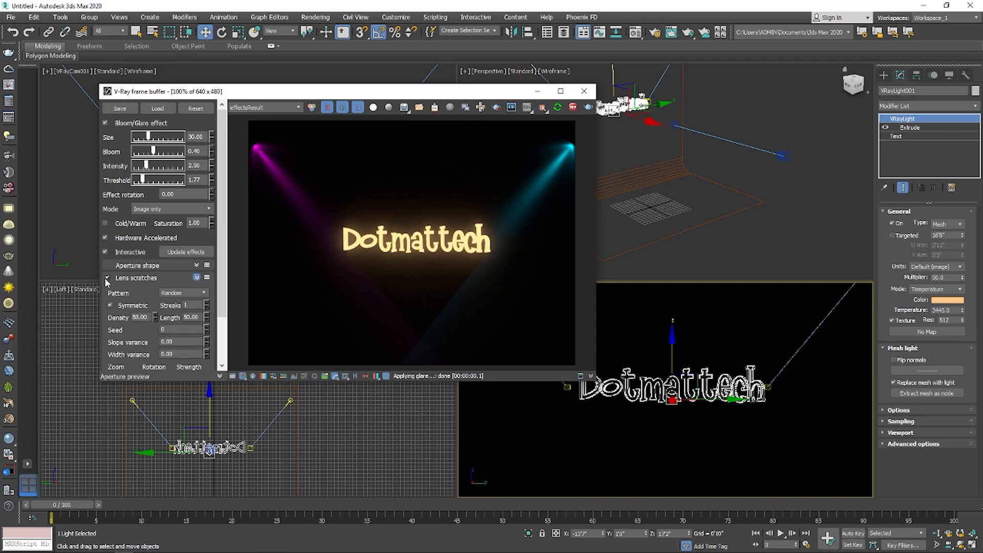
pyautogui.click(189, 293)
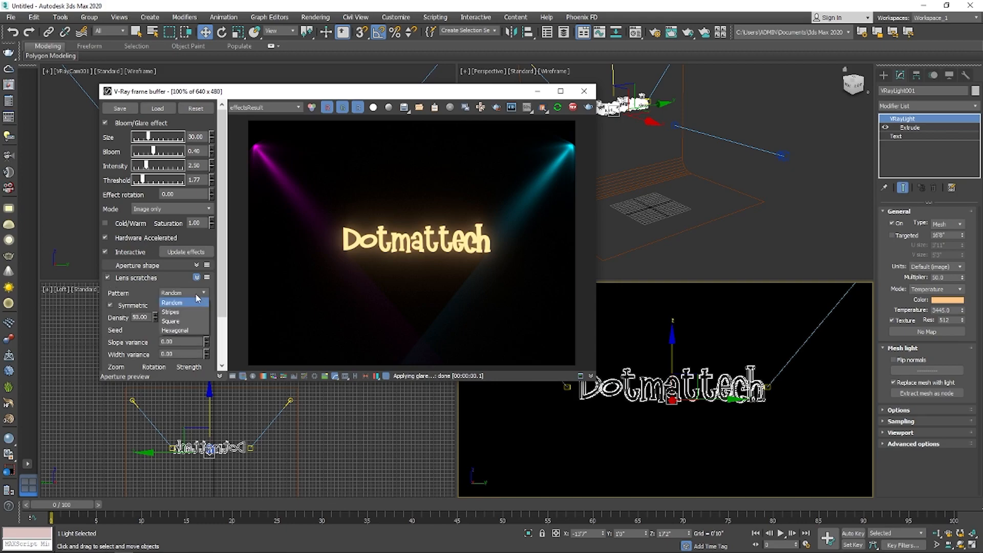
pyautogui.click(172, 312)
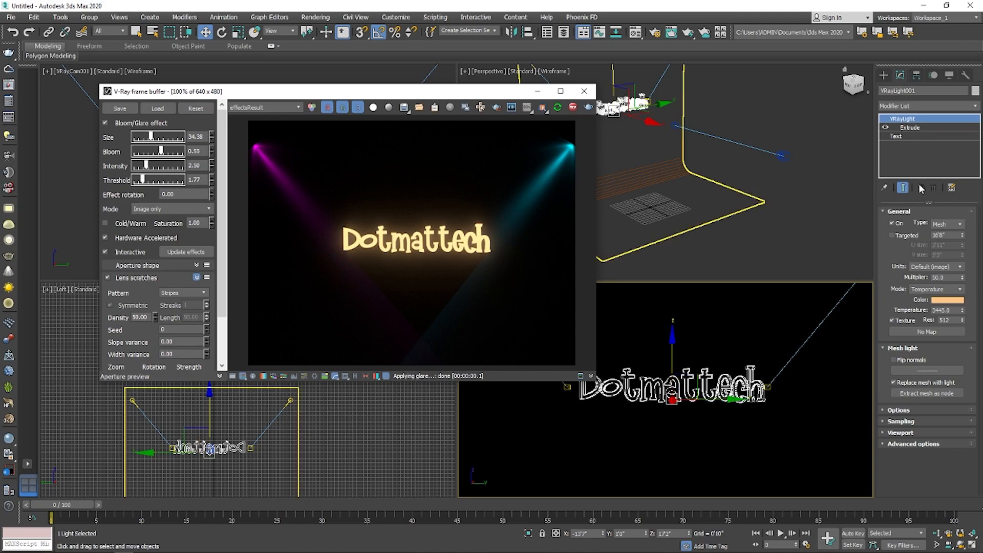
# Make the text mesh light invisible and double-sided, and set its multiplier to 145.
pyautogui.click(920, 407)
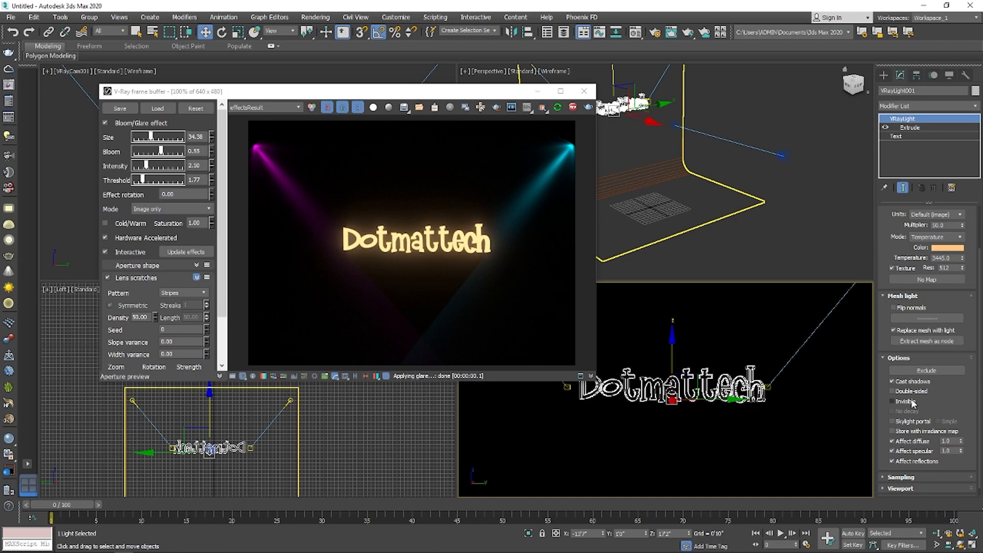
pyautogui.click(912, 403)
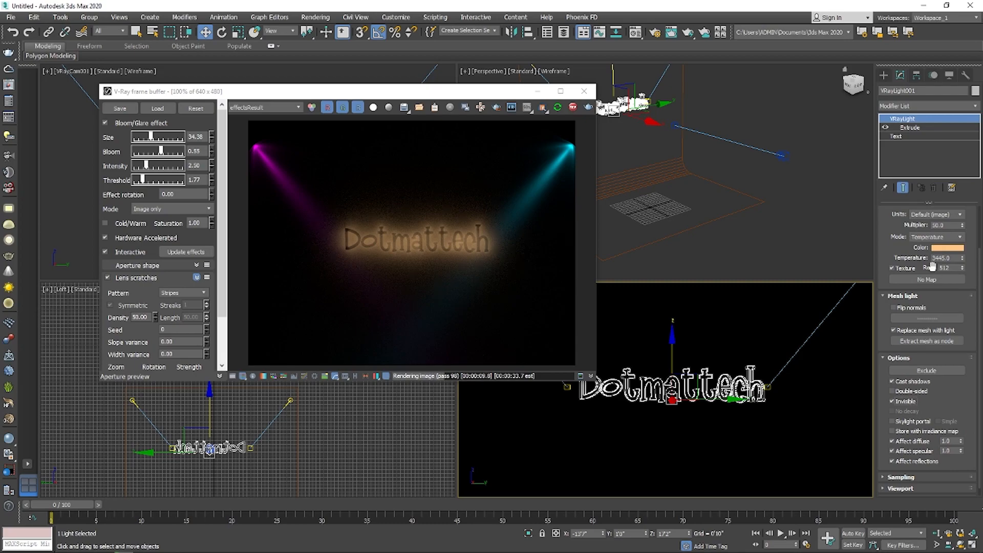
pyautogui.moveTo(884, 300); pyautogui.dragTo(884, 354)
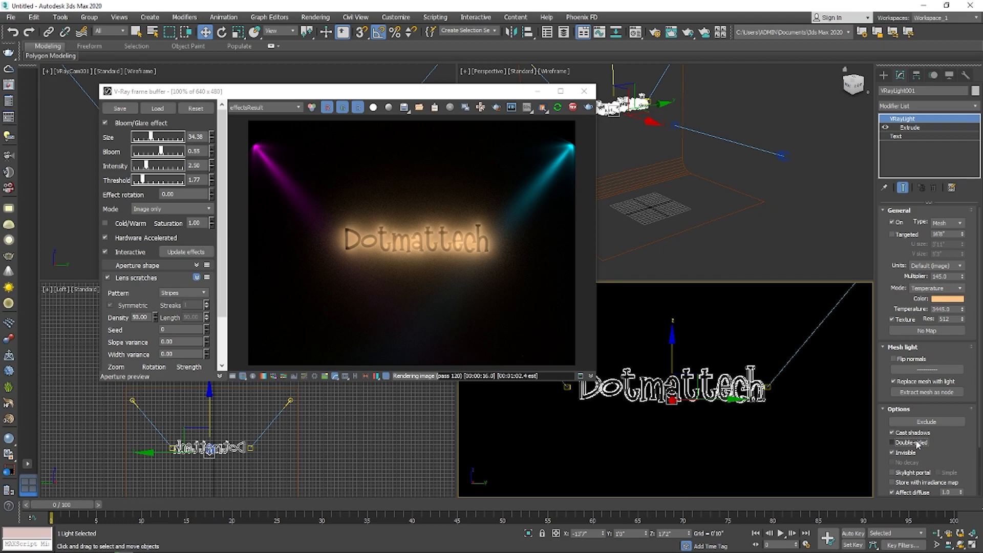
pyautogui.click(917, 443)
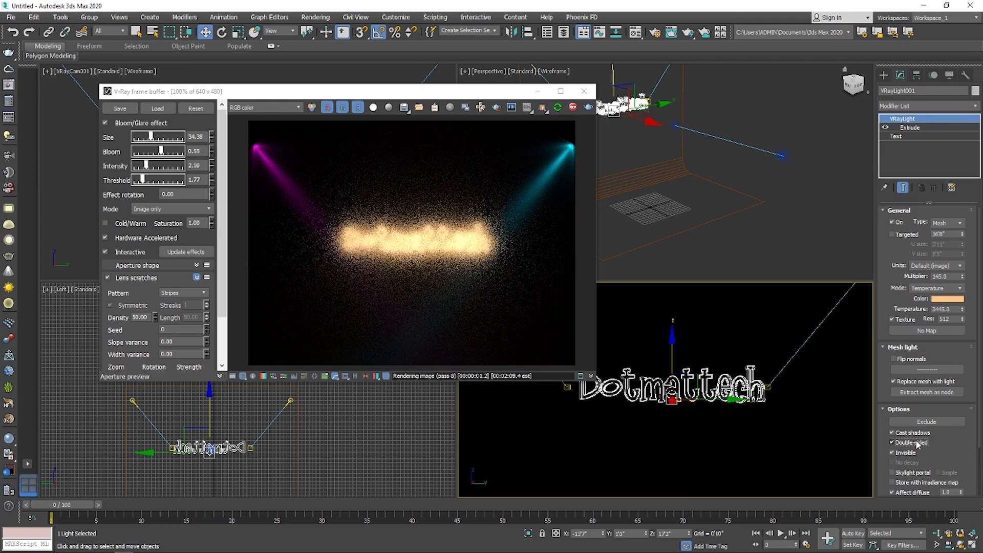